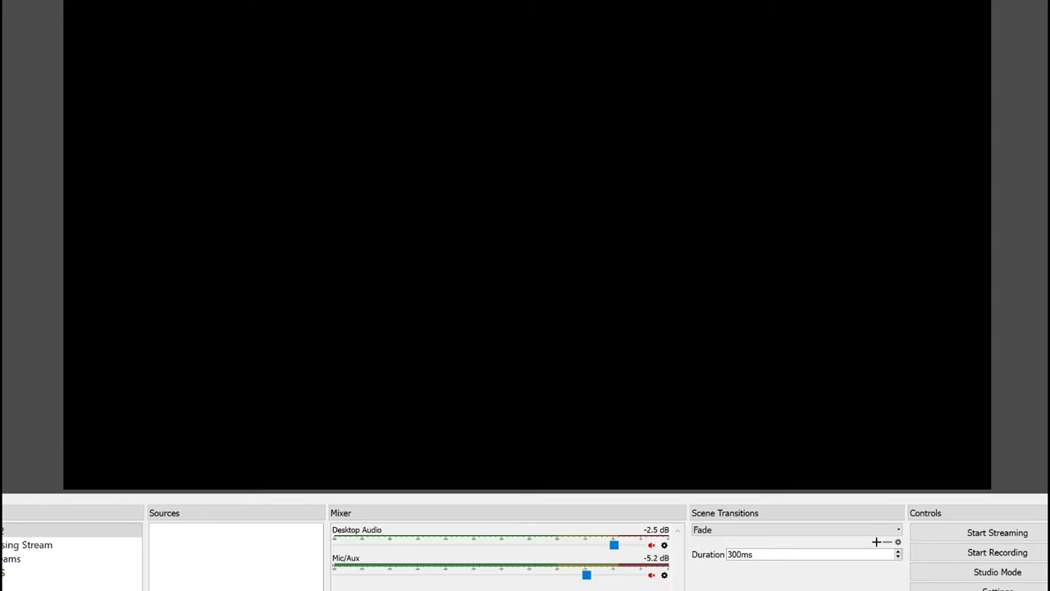
Rename the new scene to 'Youtube', then toggle Mic/Aux on and back to muted.
left_click(482, 292)
key("BackSpace")
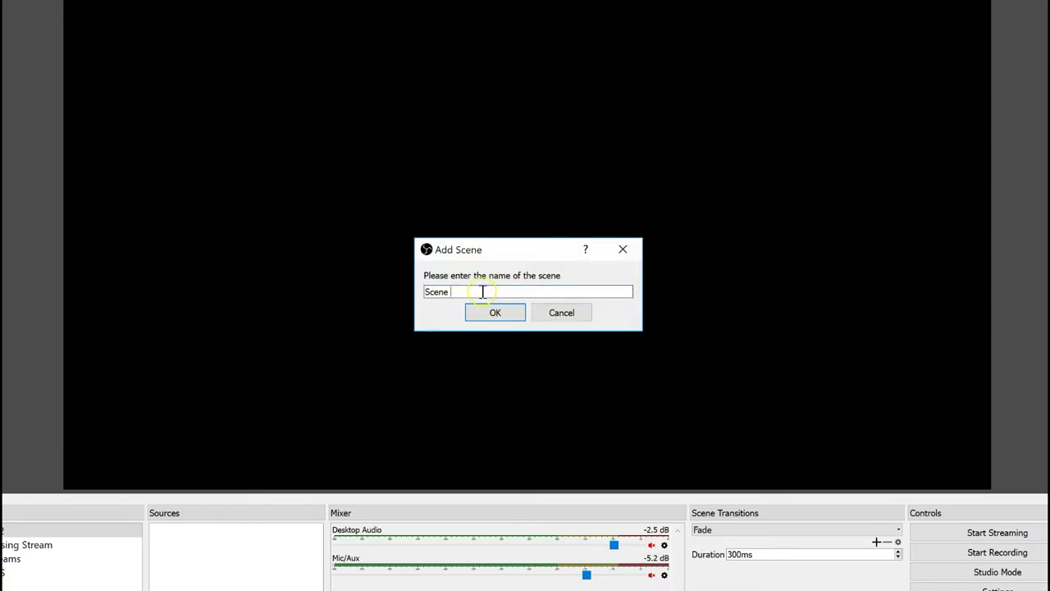
key("BackSpace")
key("BackSpace")
key("BackSpace")
key("BackSpace")
key("BackSpace")
key("BackSpace")
type("Youtube")
key("Return")
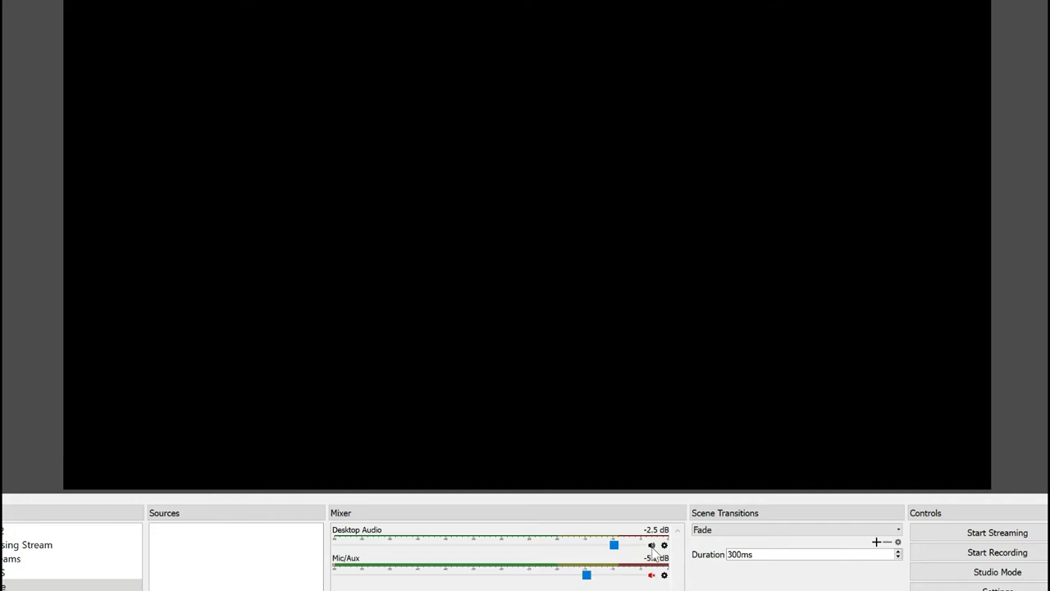
left_click(652, 575)
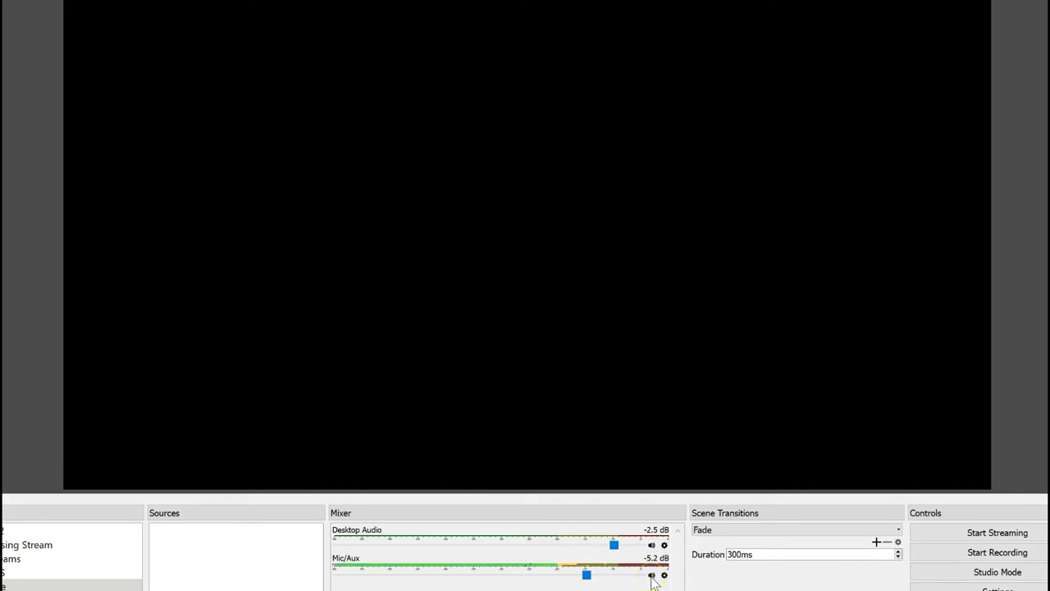
left_click(651, 575)
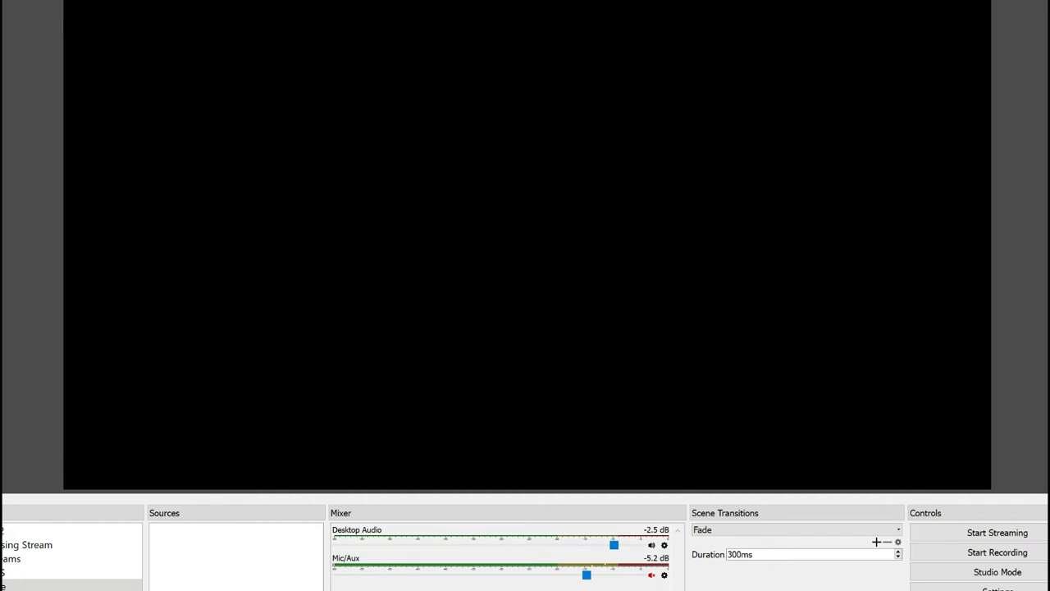
Add a 'Music' media source playing the Best Of Trap Nation mix MP3 from the Music folder.
left_click(156, 588)
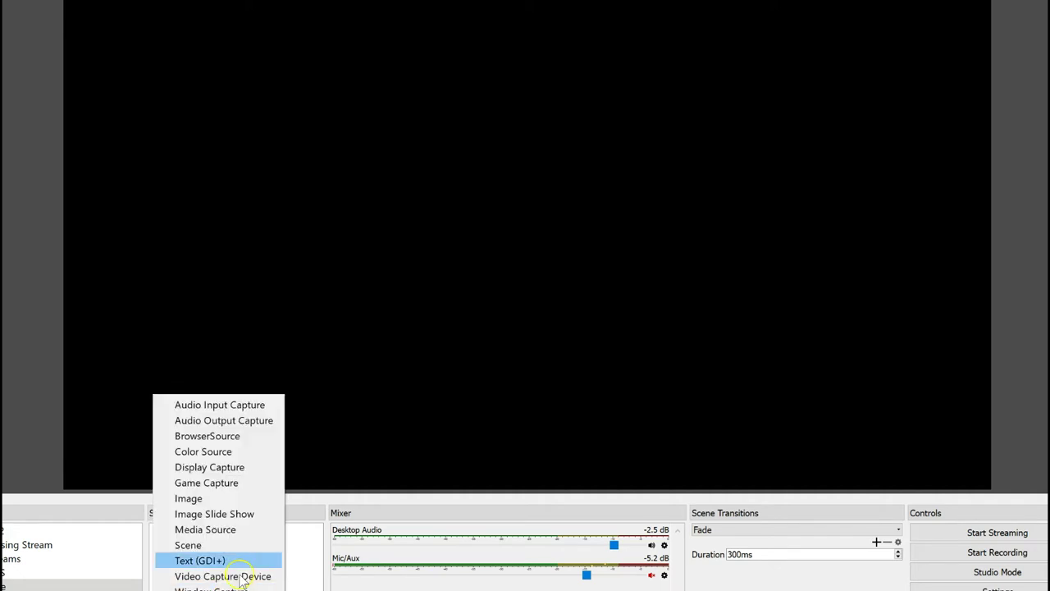
left_click(235, 530)
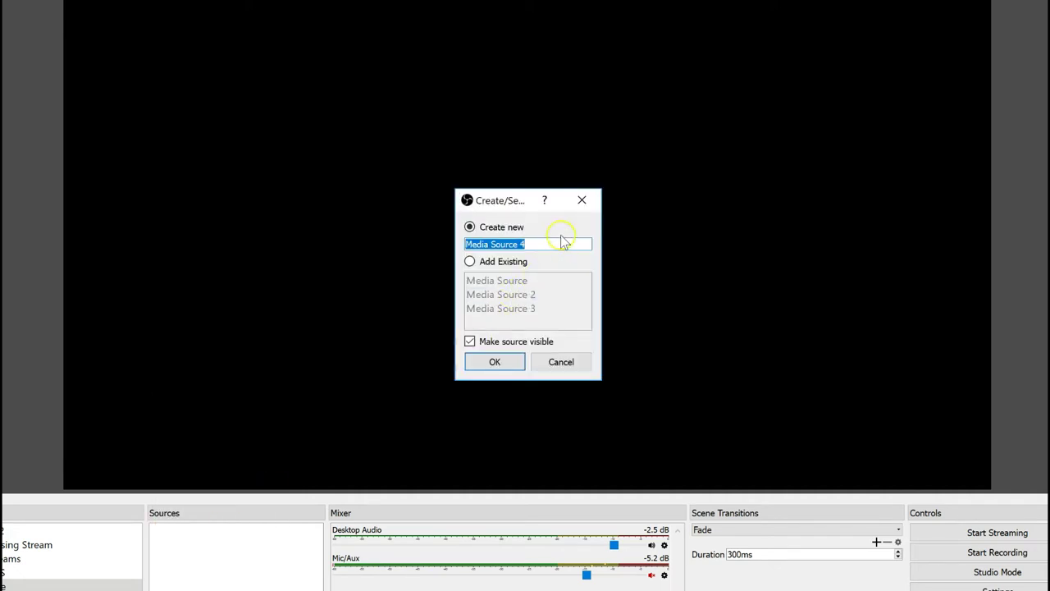
type("Music")
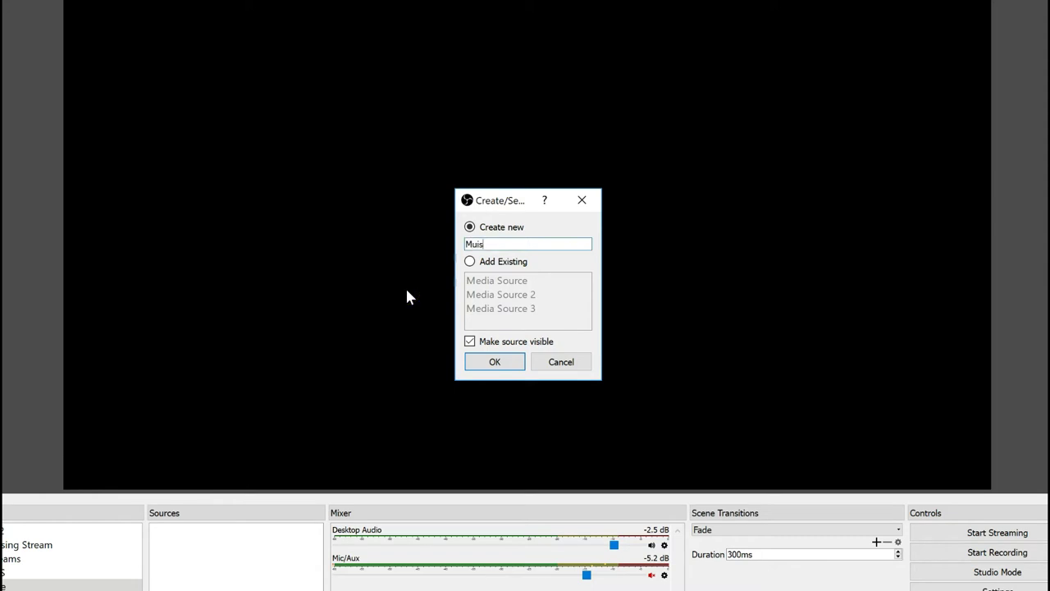
key("Return")
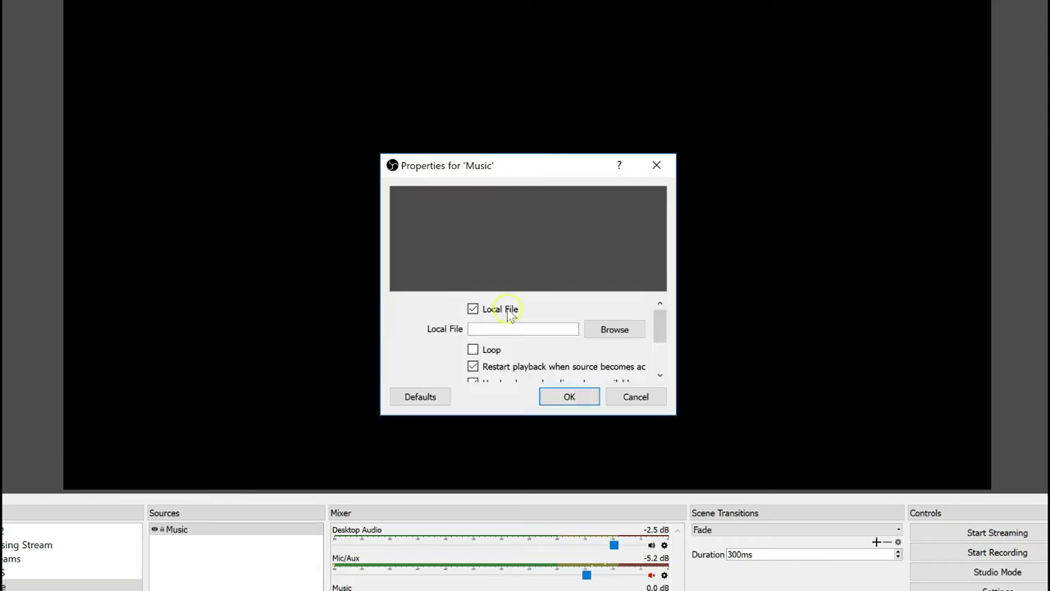
left_click(627, 331)
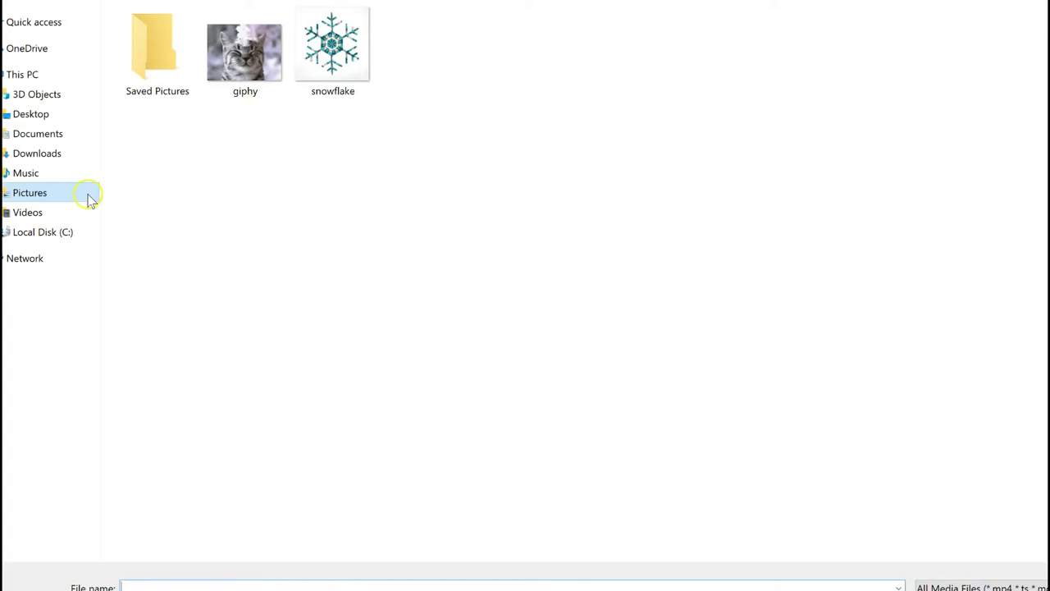
left_click(36, 175)
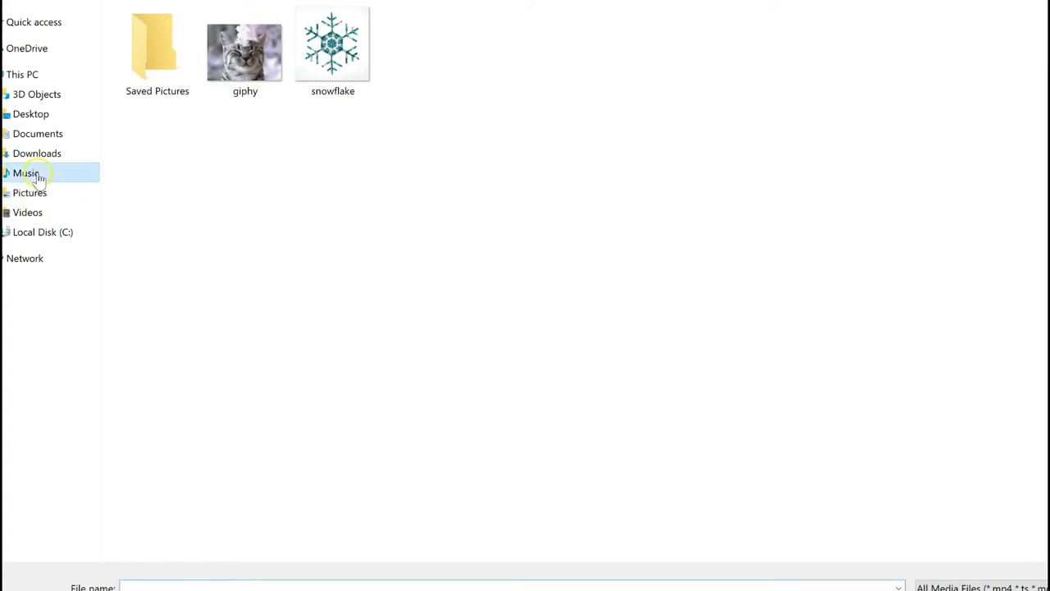
left_click(141, 104)
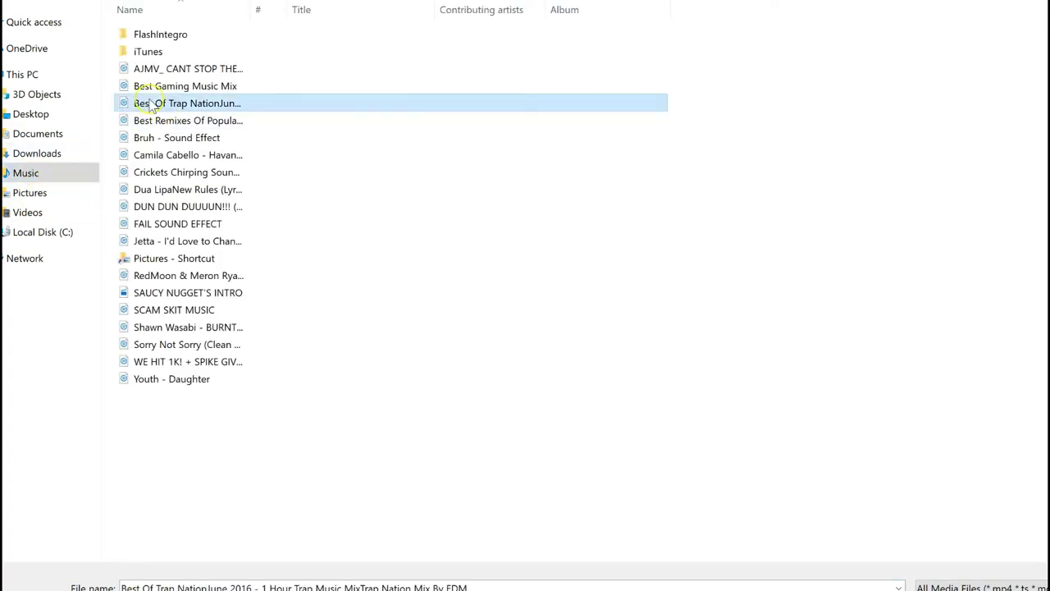
key("Return")
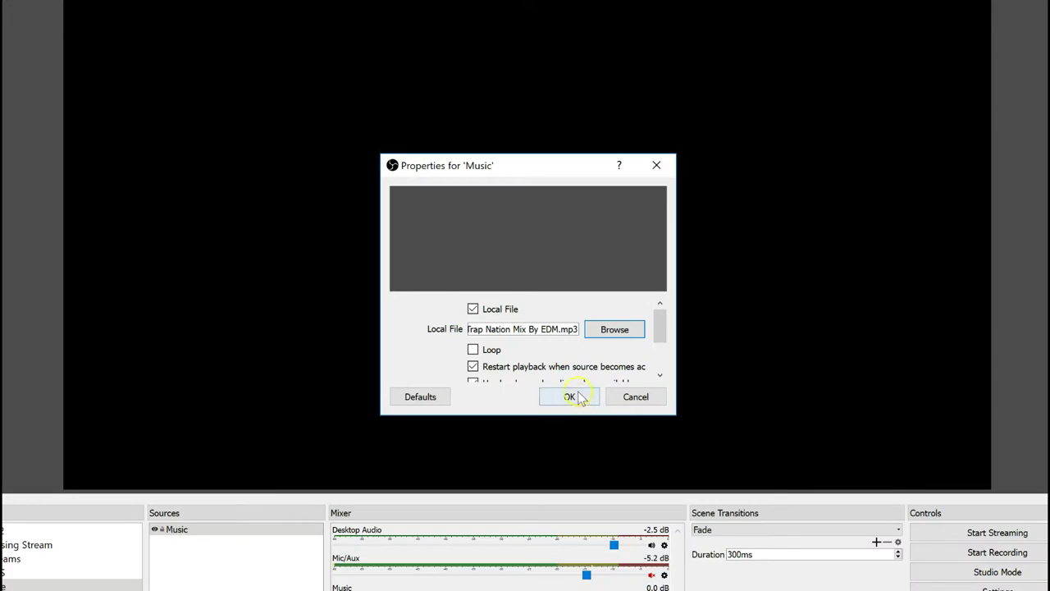
left_click(576, 396)
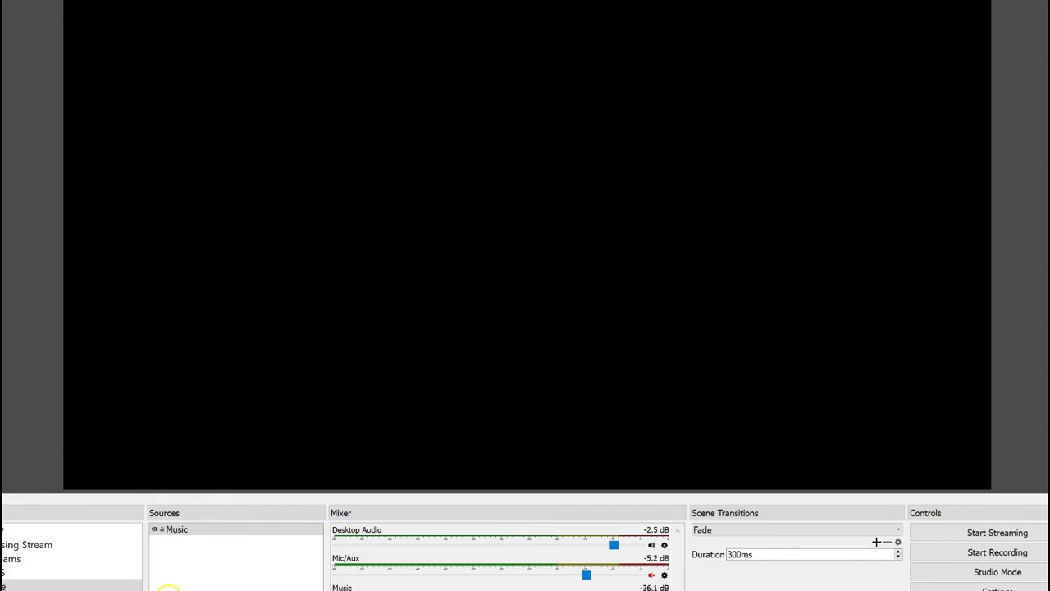
Add Image 9 with the snow wallpaper from Pictures > Colors & Backgrounds, stretched to fill the canvas.
left_click(156, 590)
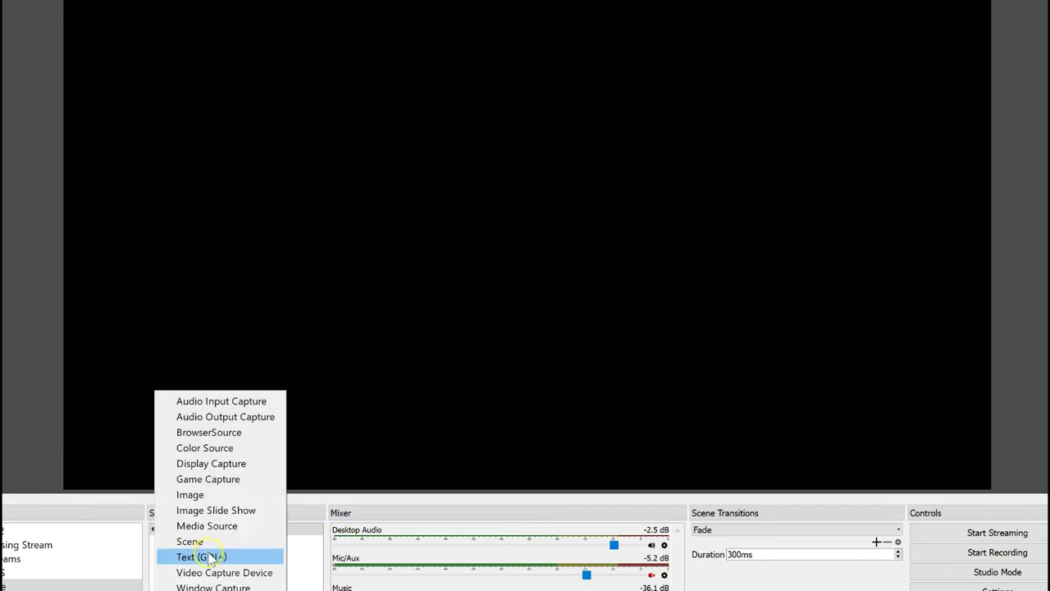
left_click(188, 495)
left_click(484, 362)
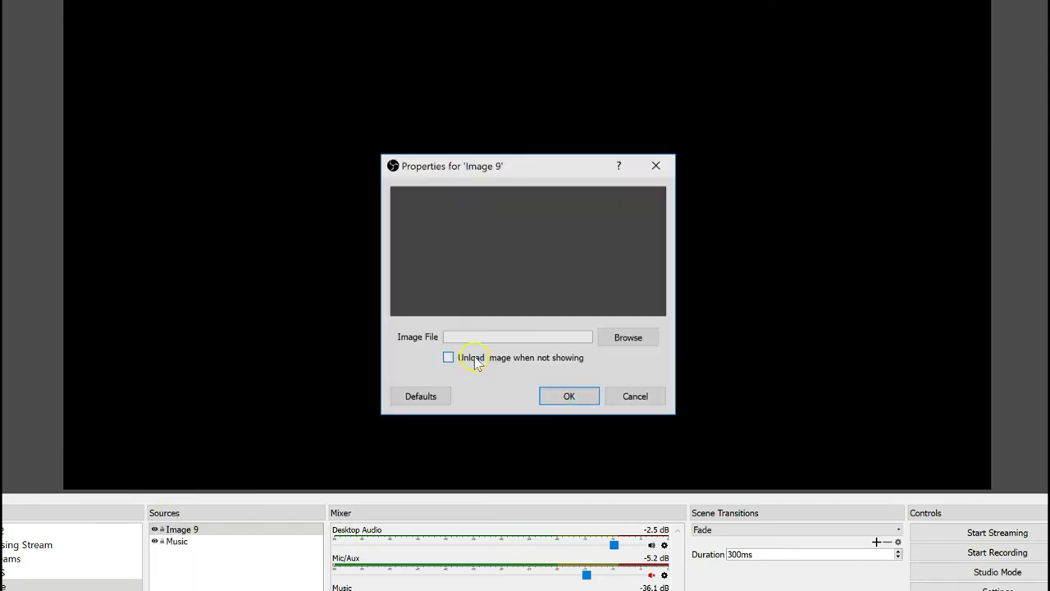
left_click(629, 340)
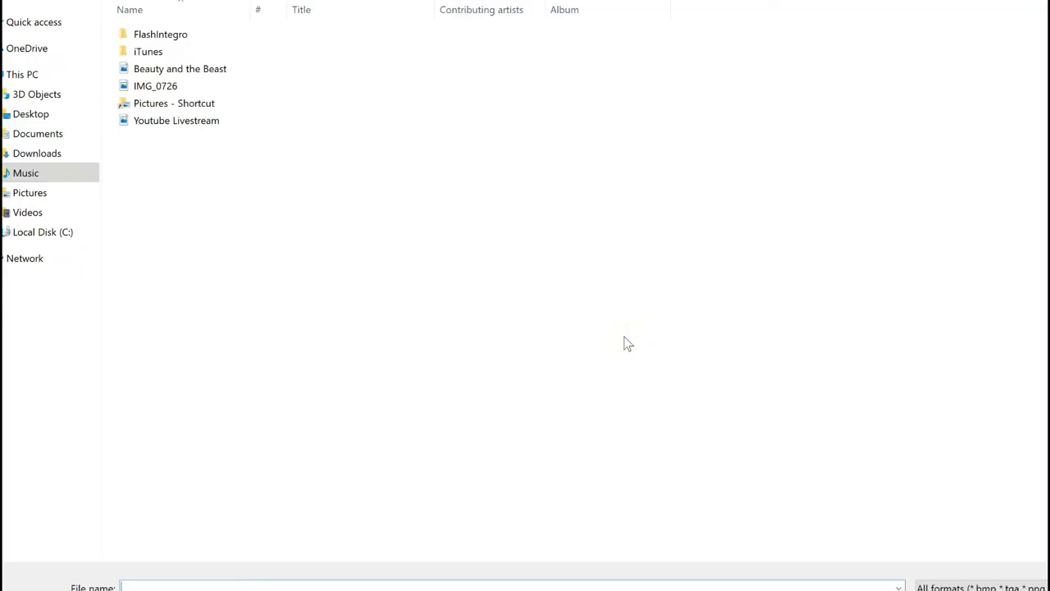
left_click(31, 195)
left_click(230, 62)
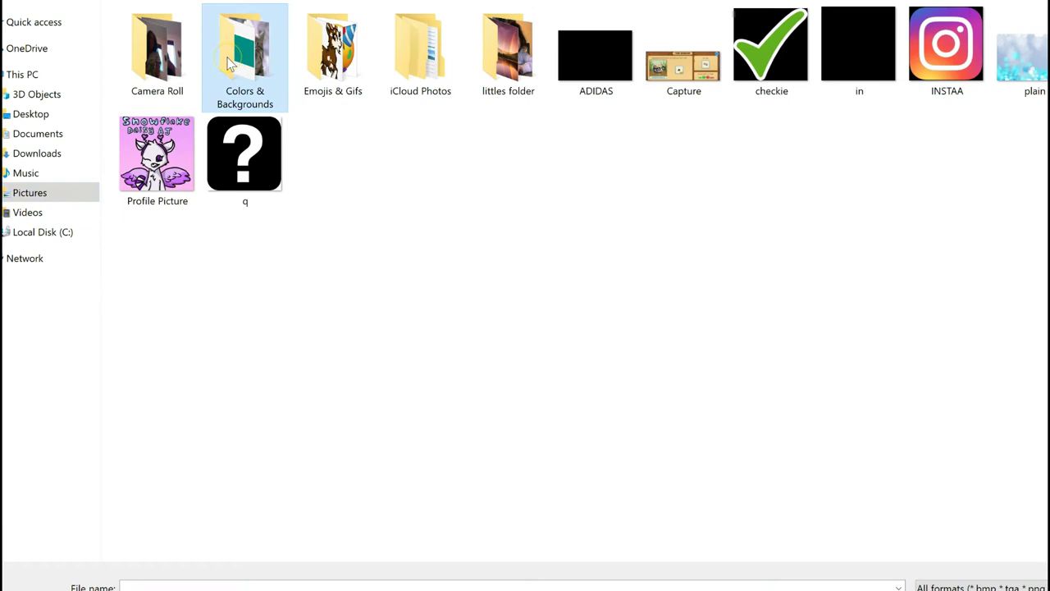
double_click(230, 63)
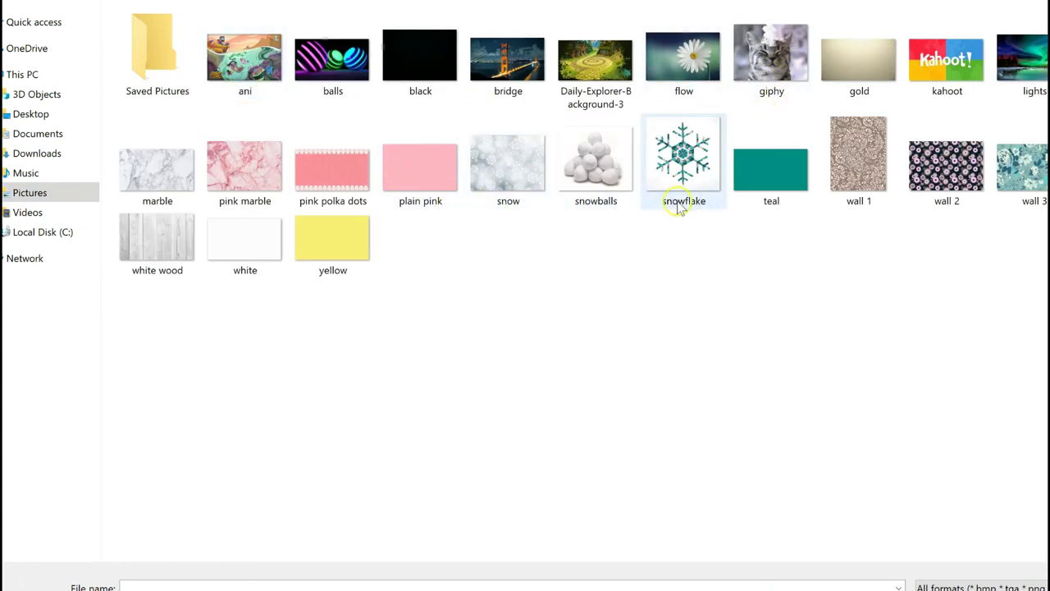
left_click(504, 183)
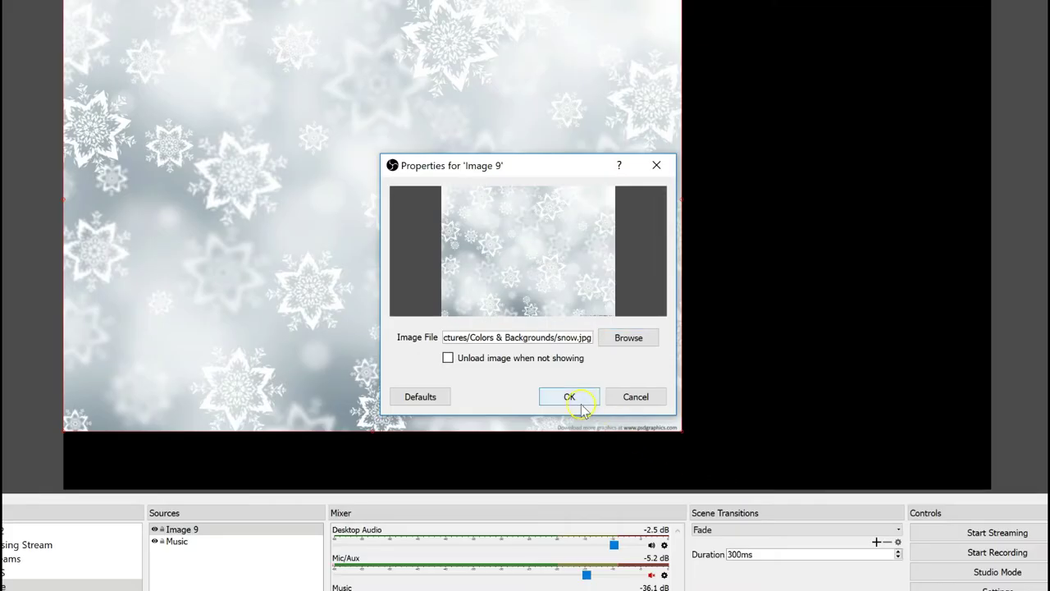
left_click(570, 397)
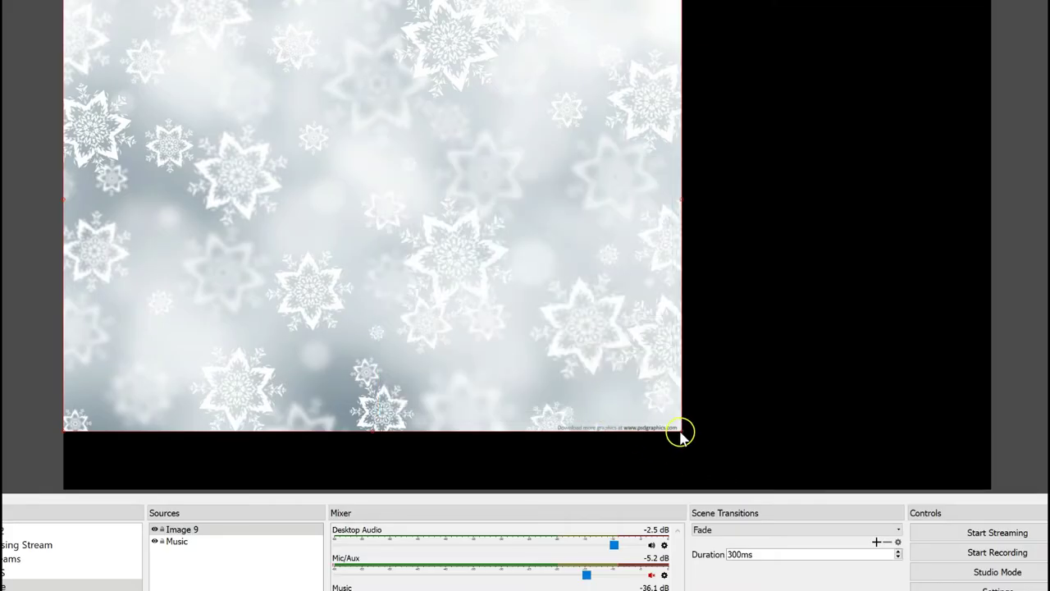
left_click_drag(682, 429, 995, 568)
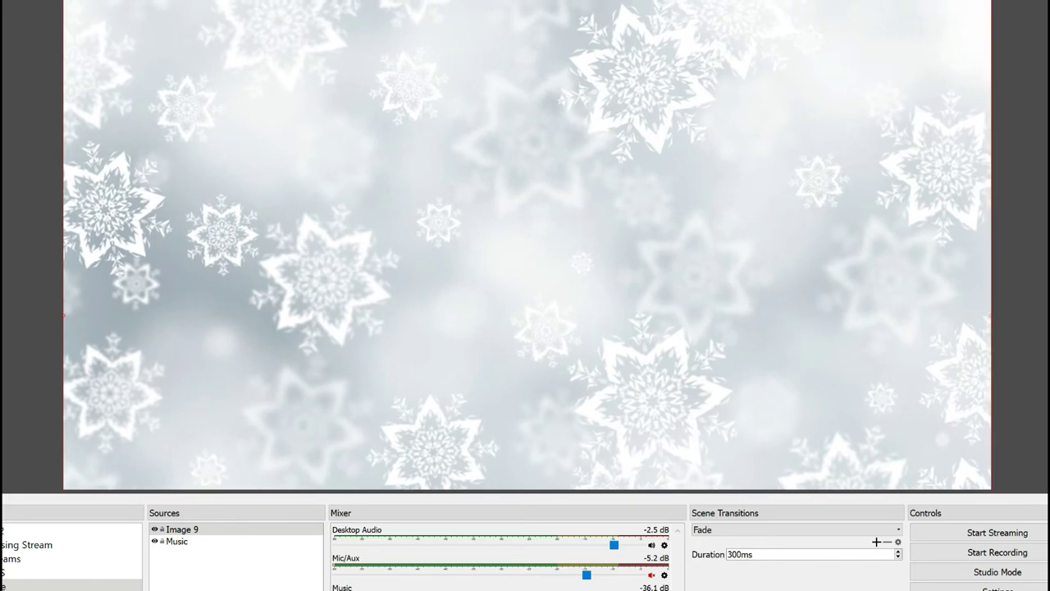
left_click(1044, 397)
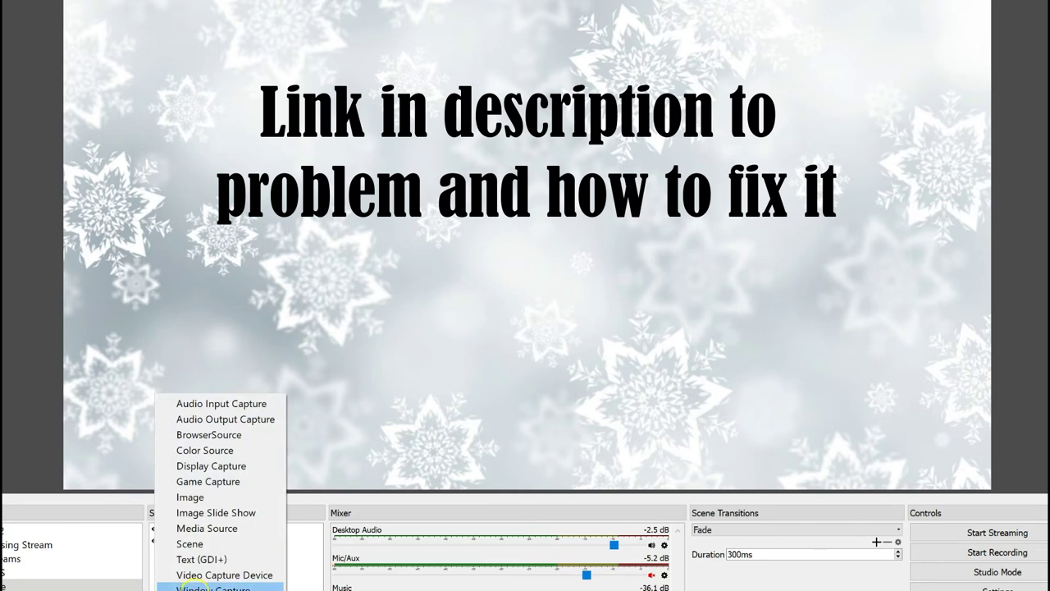
Start a new window capture source, clear its default name, then cancel it.
left_click(213, 588)
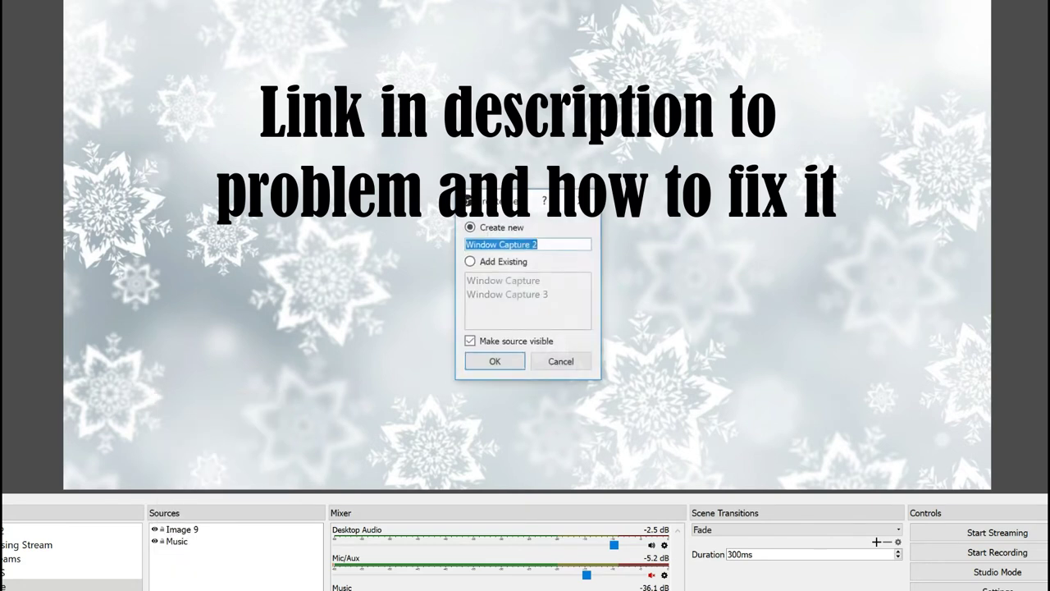
left_click(523, 241)
left_click_drag(523, 241, 436, 243)
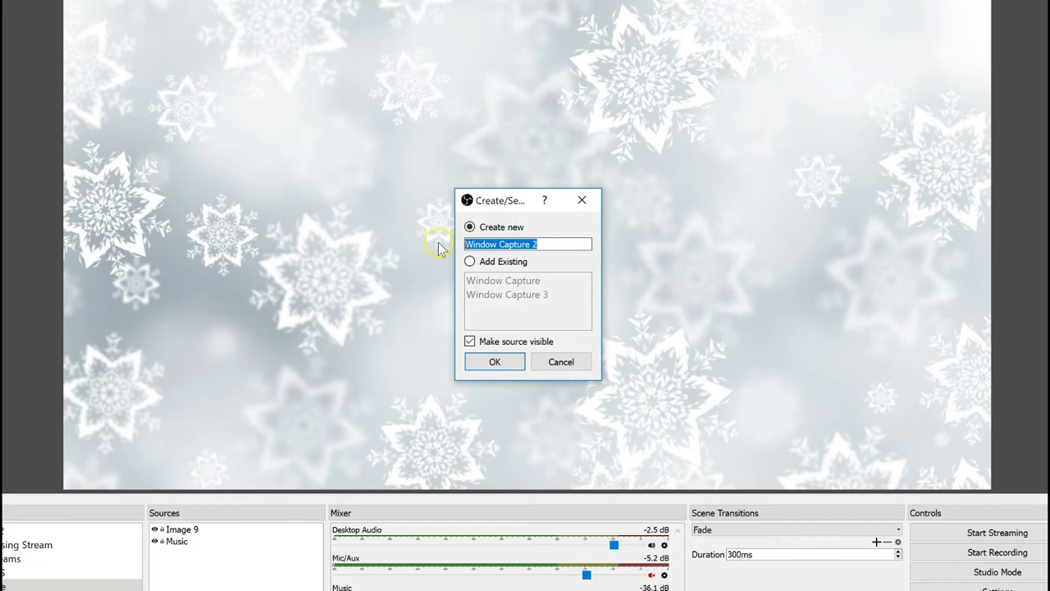
key("BackSpace")
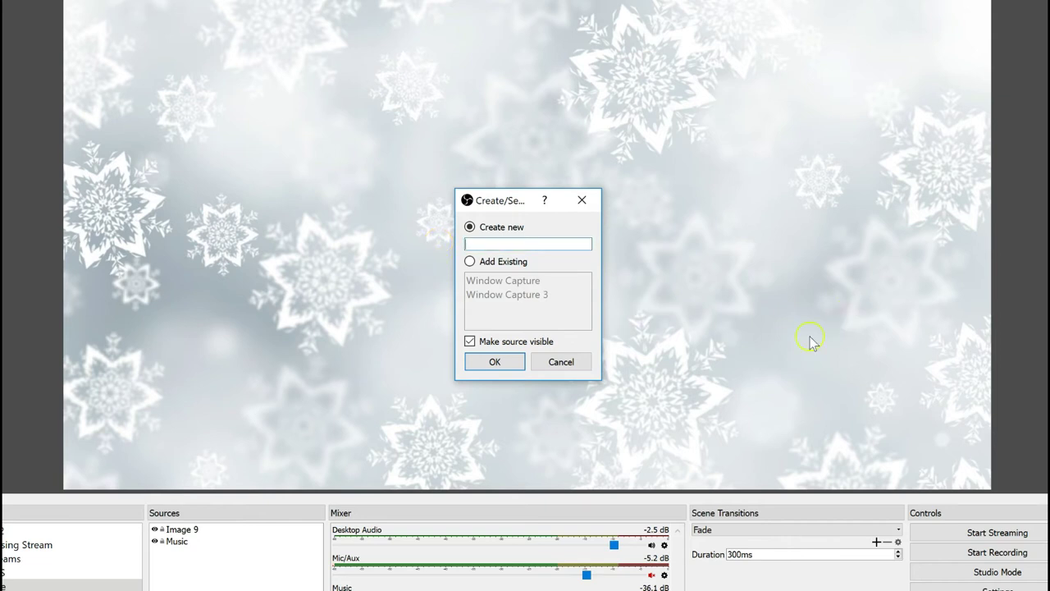
left_click(567, 361)
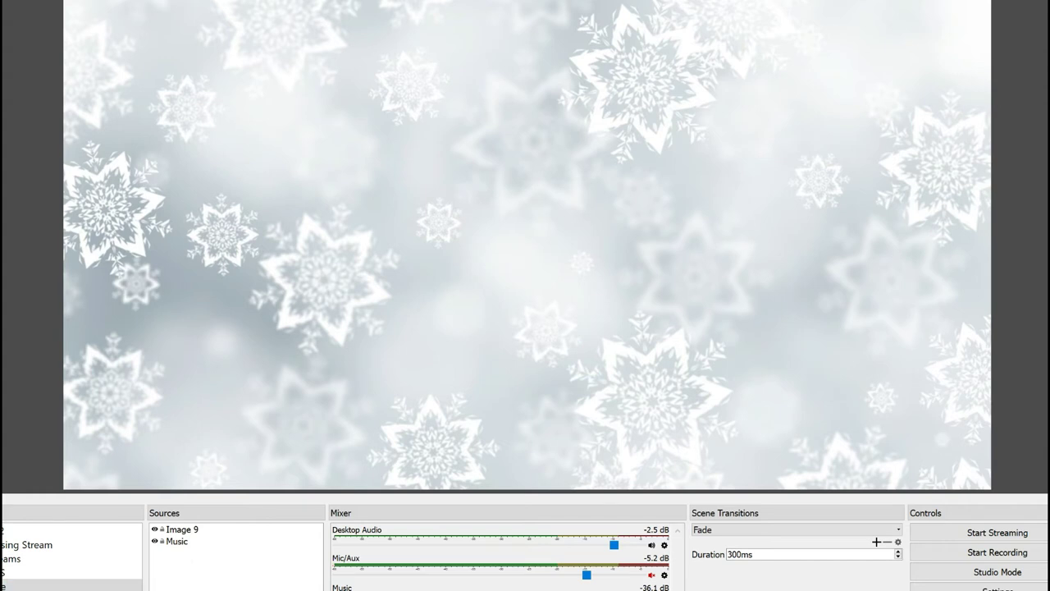
Delete the Display Capture source and confirm the removal.
left_click(158, 589)
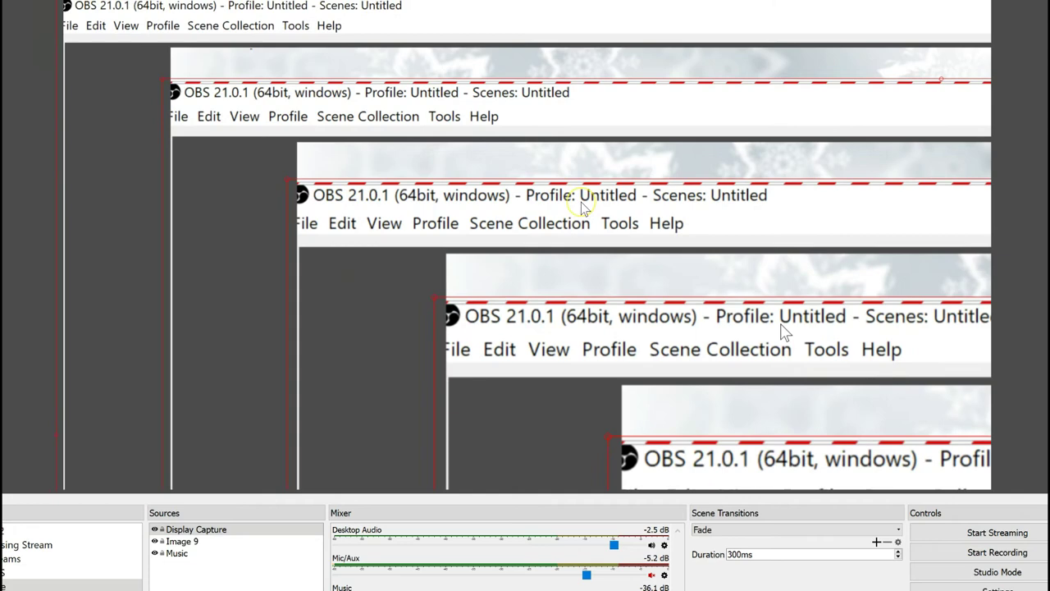
key("Delete")
key("Return")
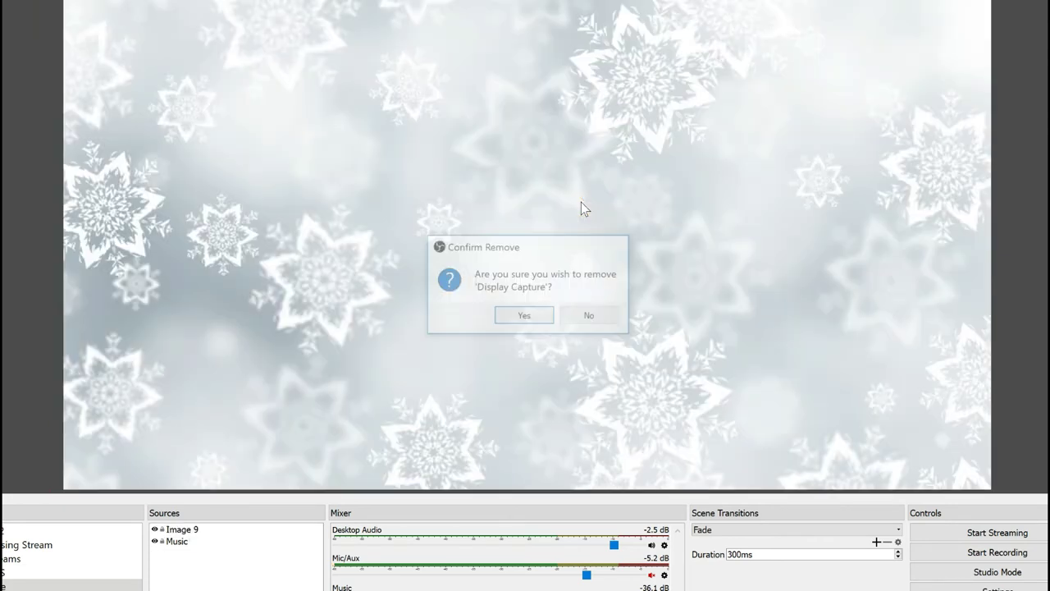
Add a 'Screen' window capture of the Chrome obsproject.com window and shift it up-right.
left_click(160, 588)
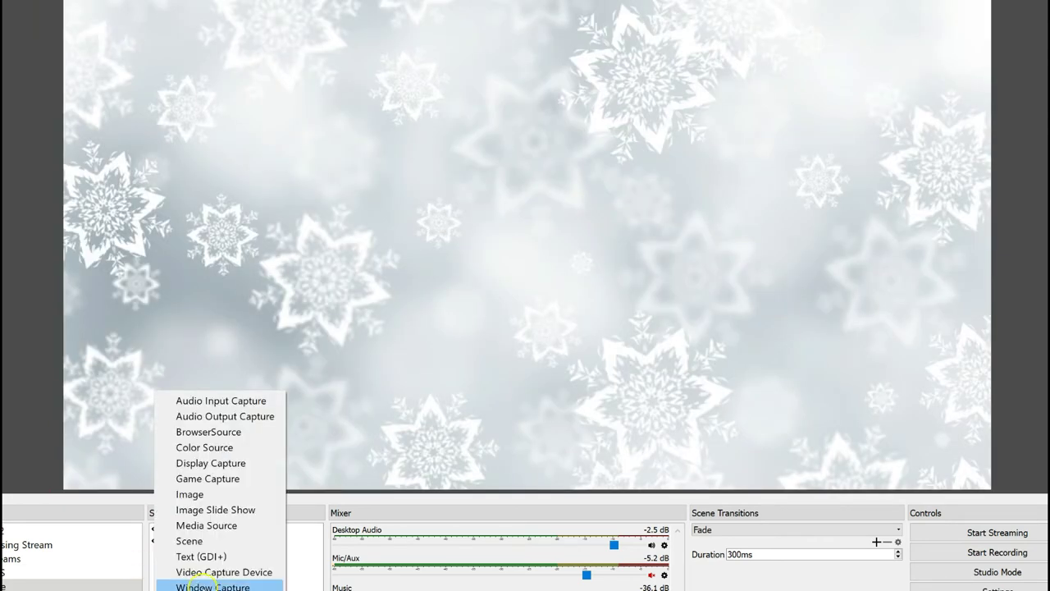
left_click(197, 584)
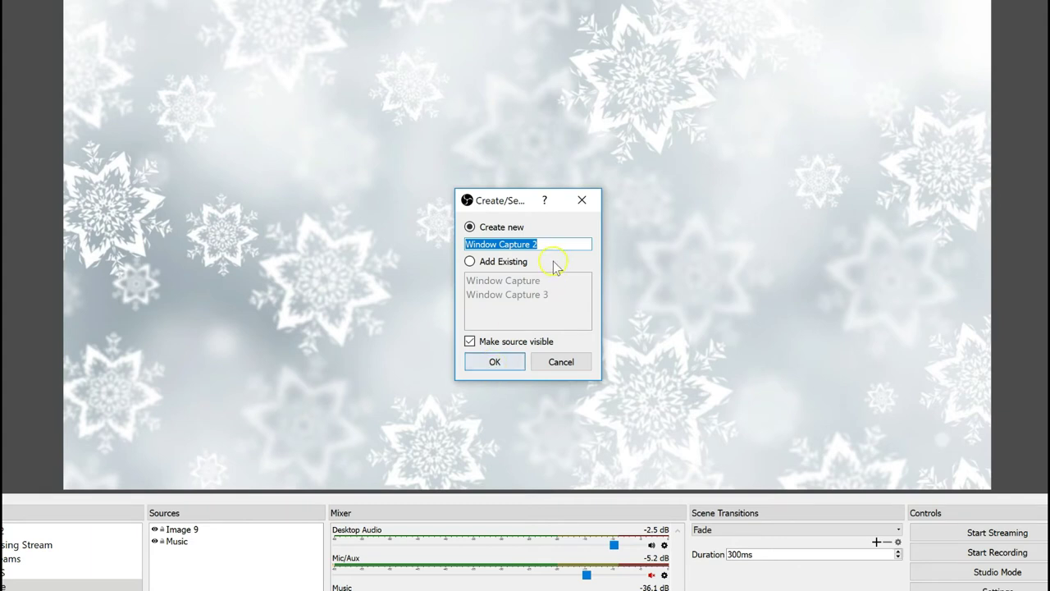
key("BackSpace")
type("Scr")
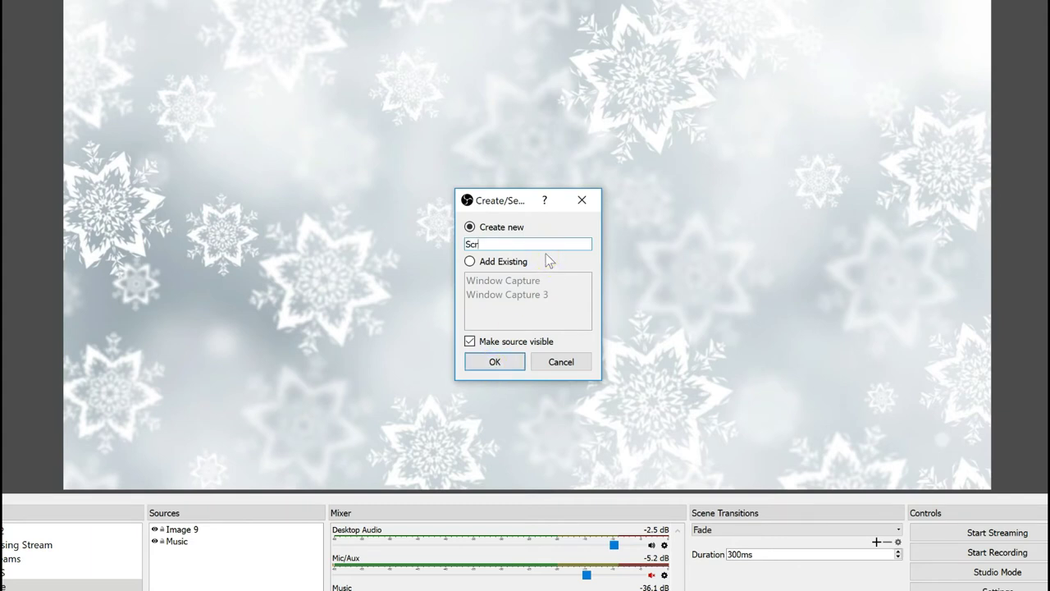
type("een")
key("Return")
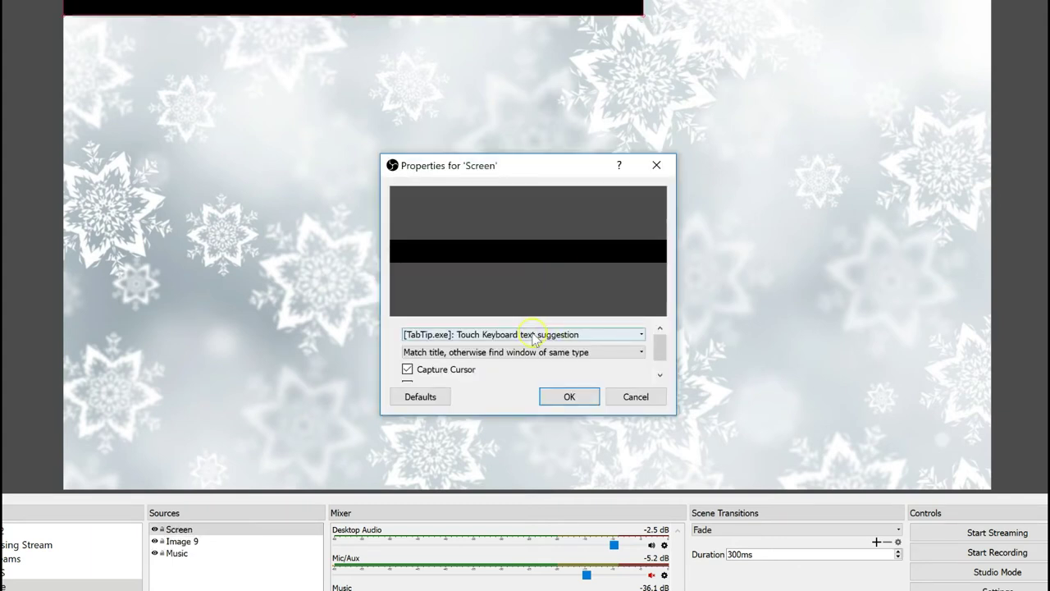
left_click(533, 334)
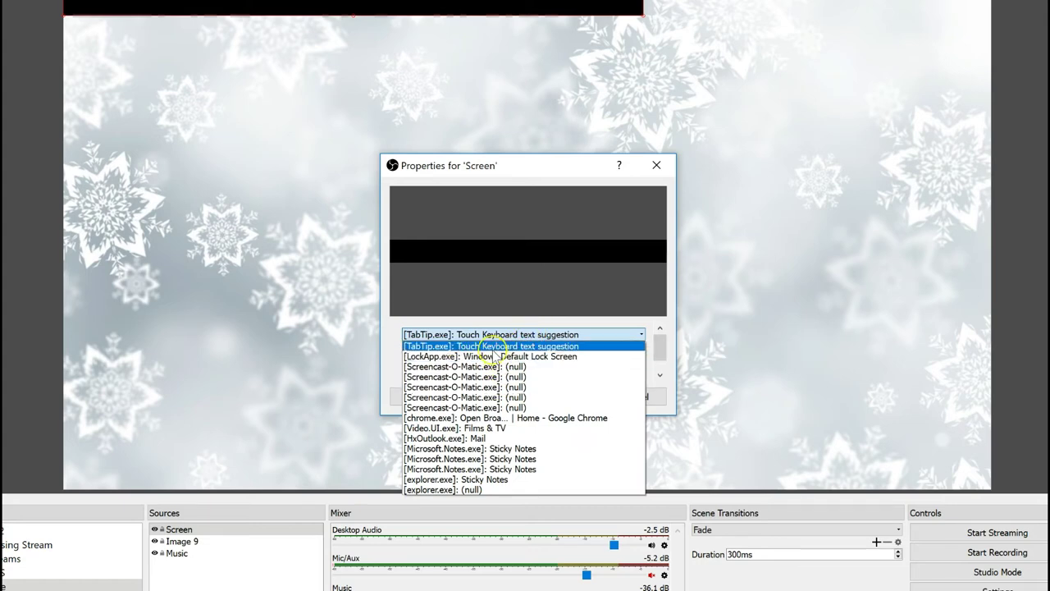
left_click(492, 417)
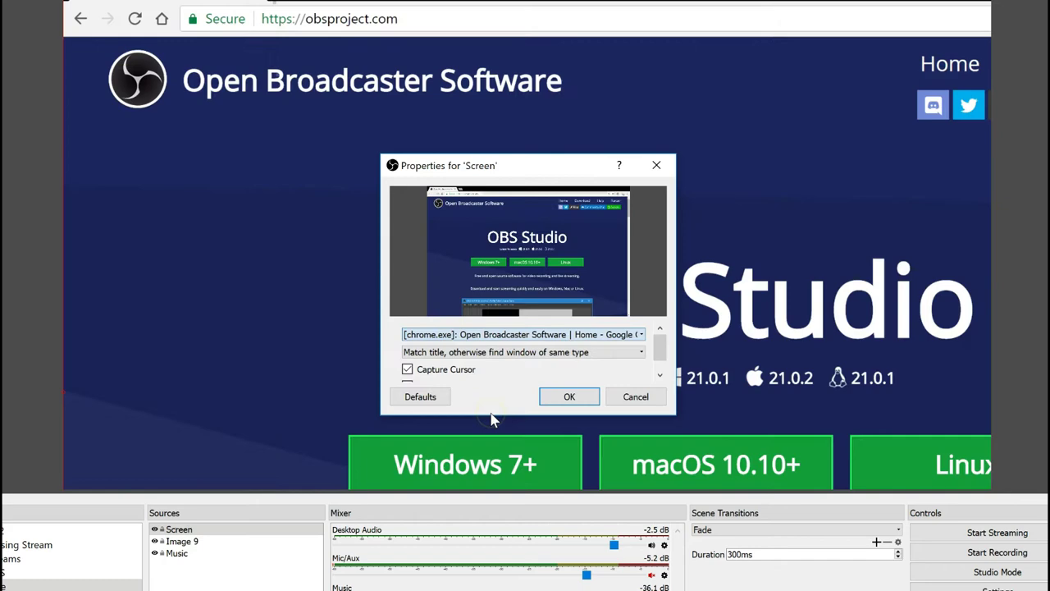
left_click(570, 397)
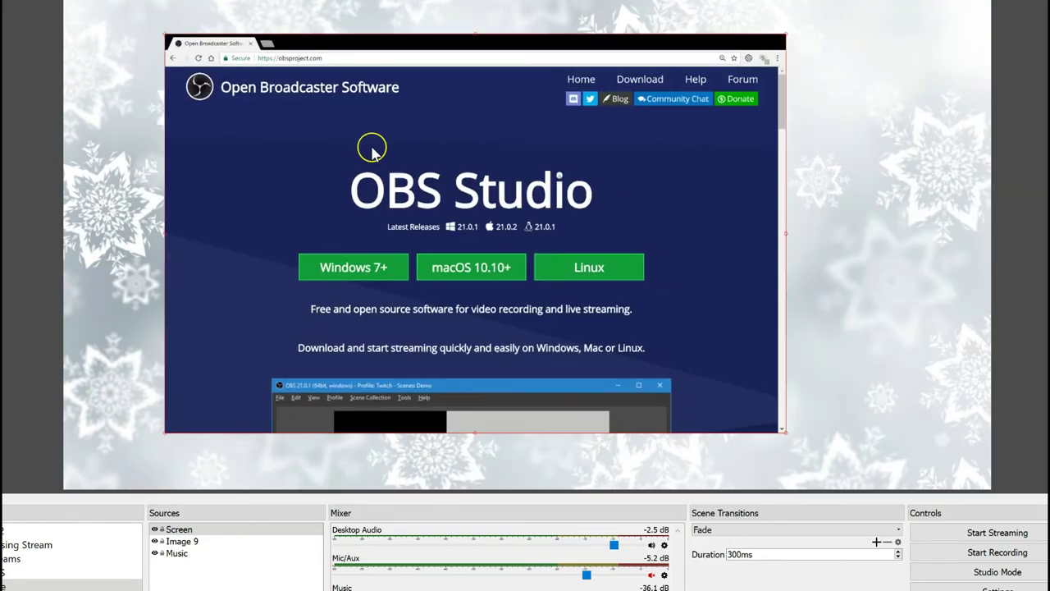
left_click_drag(372, 150, 462, 117)
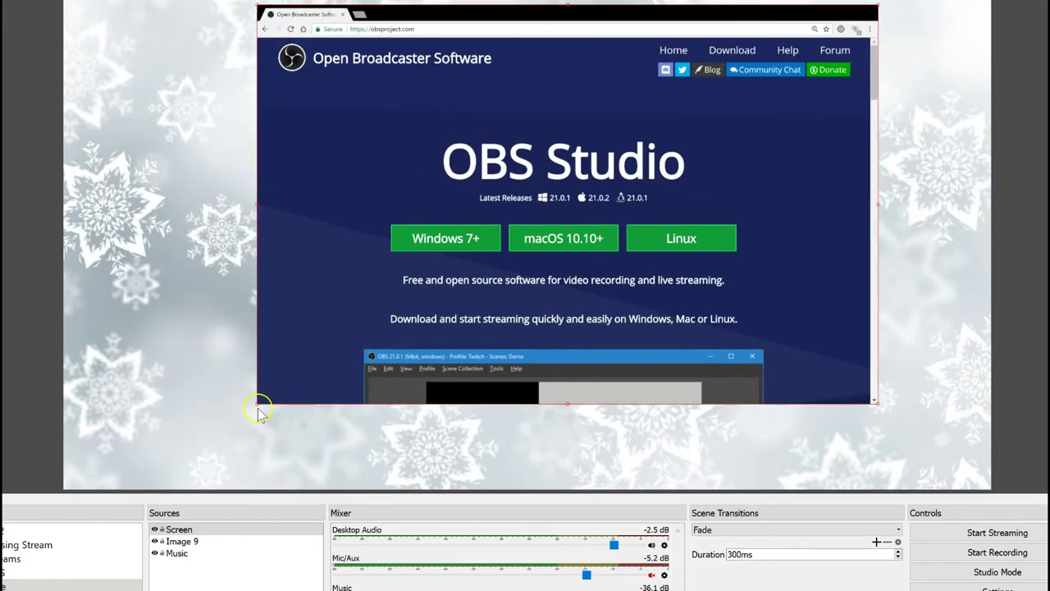
Enlarge the Screen capture toward the lower left and bring up the add-source menu.
left_click_drag(256, 404, 222, 456)
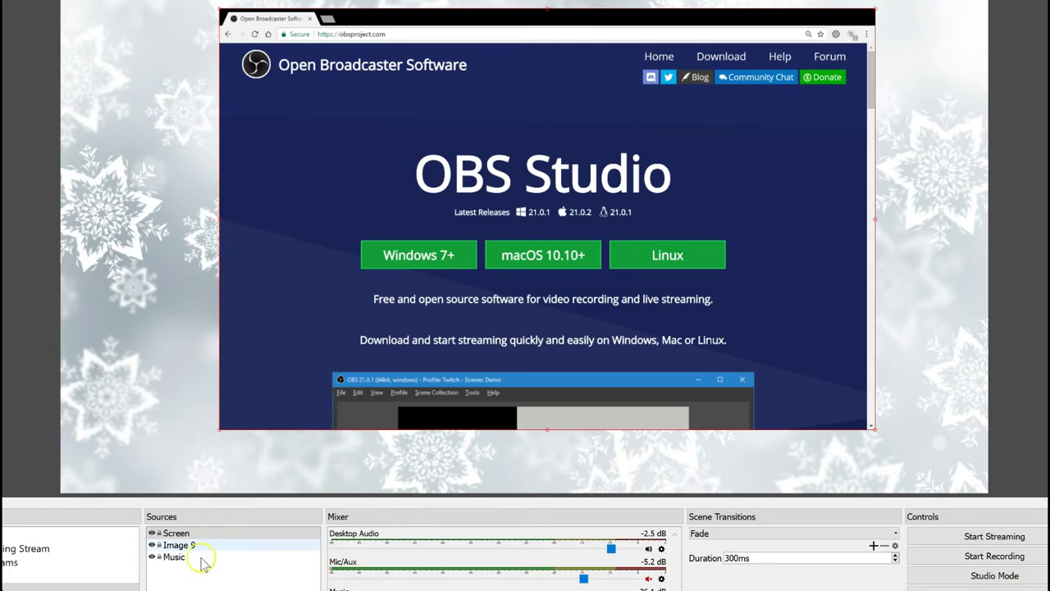
left_click(156, 588)
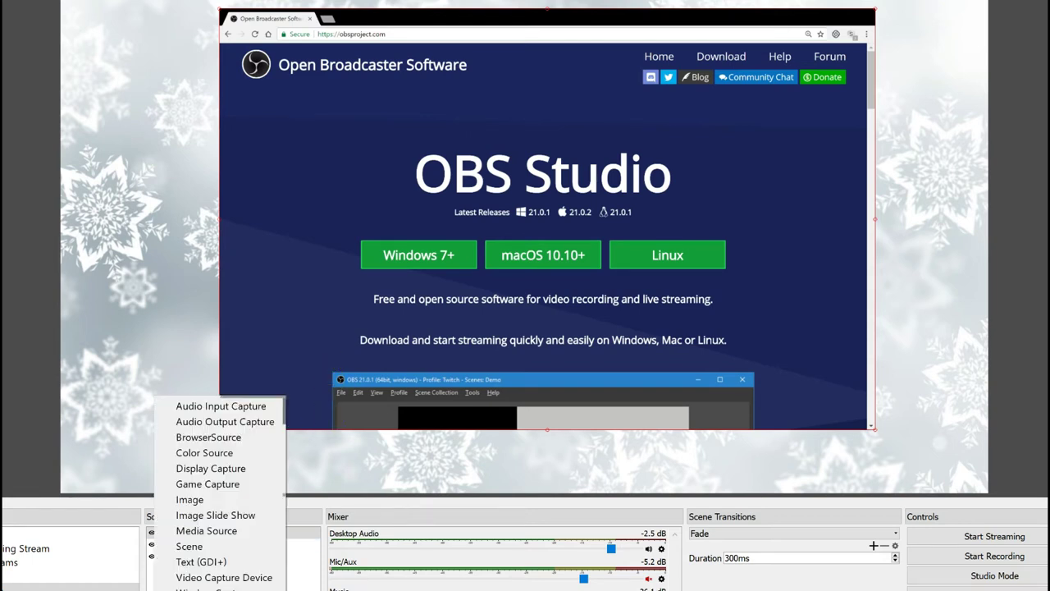
Add a Text (GDI+) source reading 'NEXT GIVEAWAY IN 2 SUBS!' in Berlin Sans FB.
left_click(215, 569)
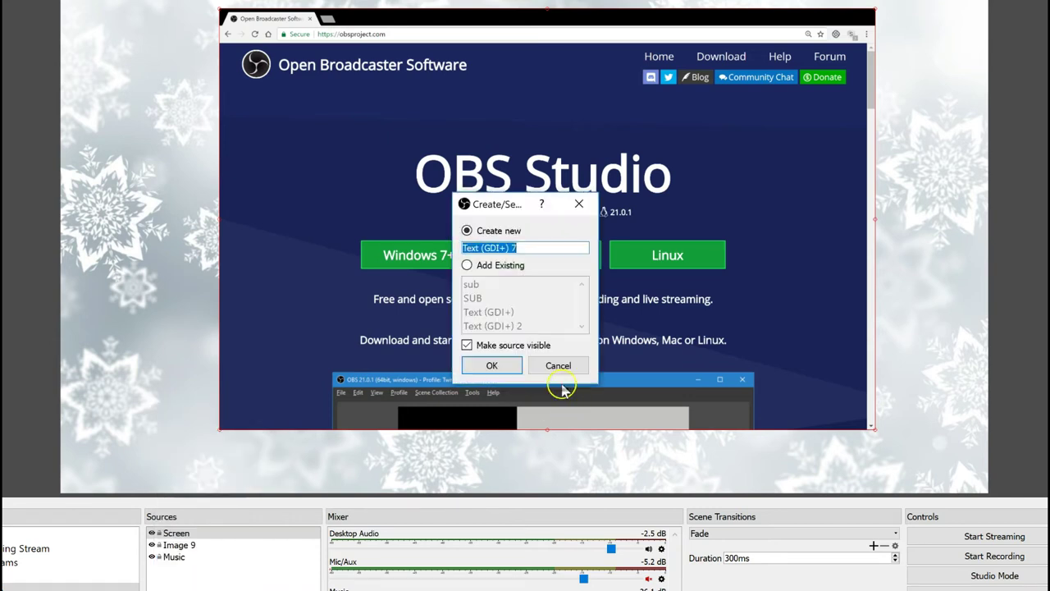
left_click(514, 367)
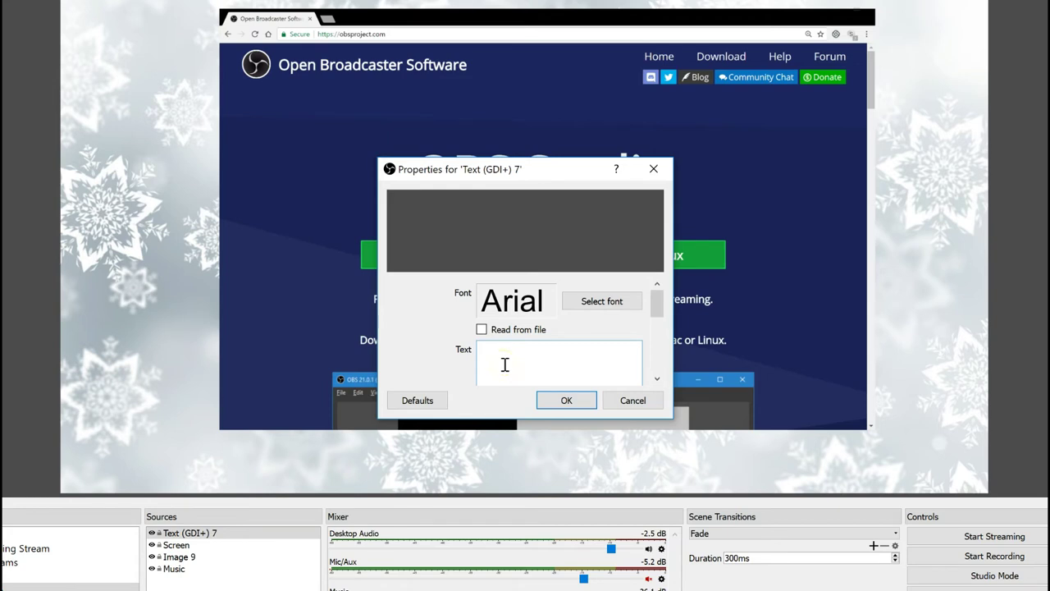
type("N")
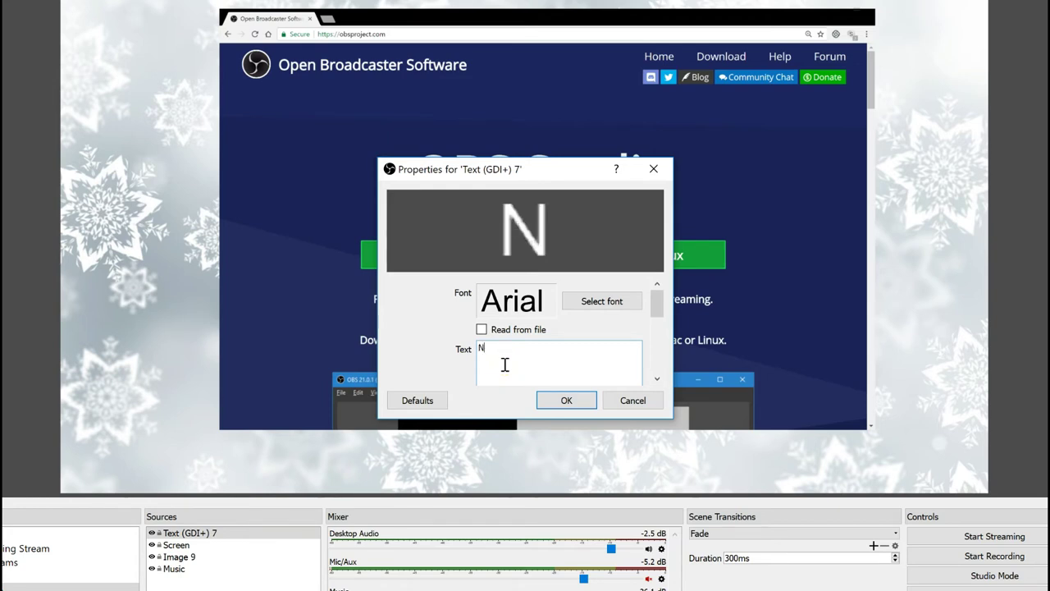
type("EXT GIVEAWAY IN ")
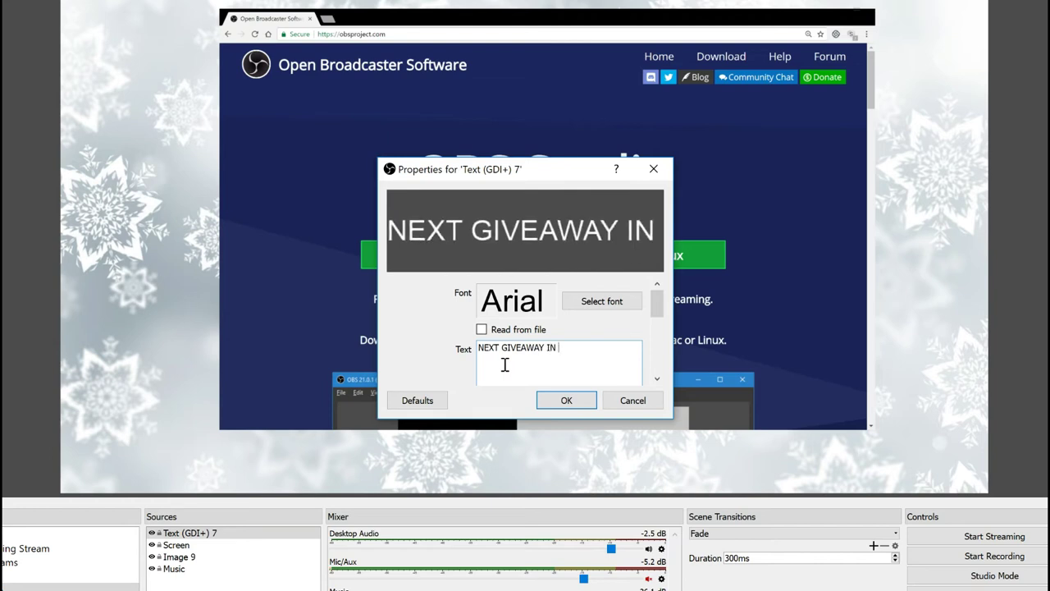
type("2 SUBS!")
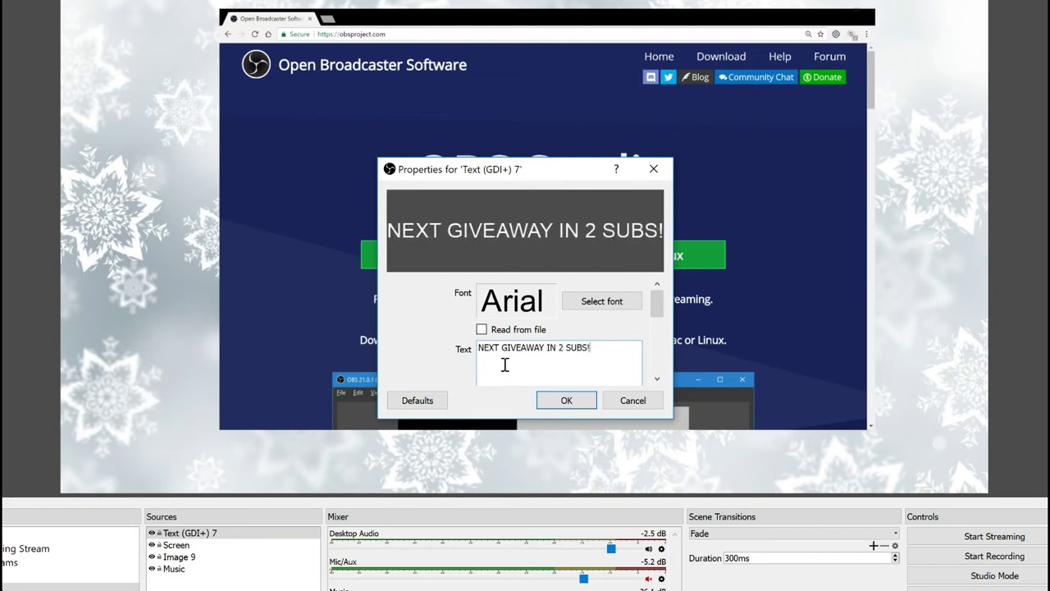
left_click(603, 303)
scroll(482, 296, "down", 15)
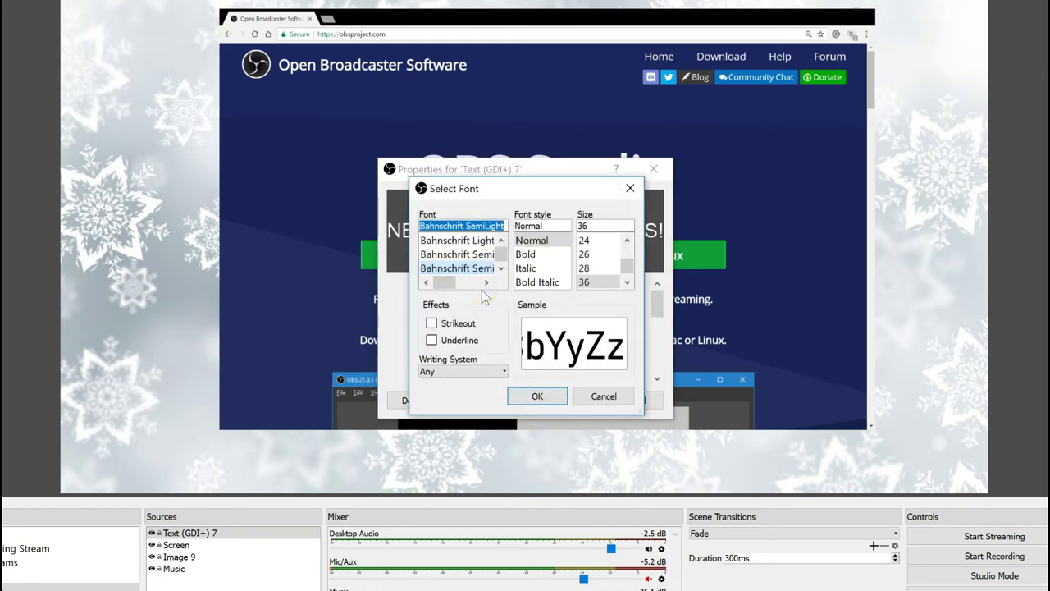
left_click(538, 398)
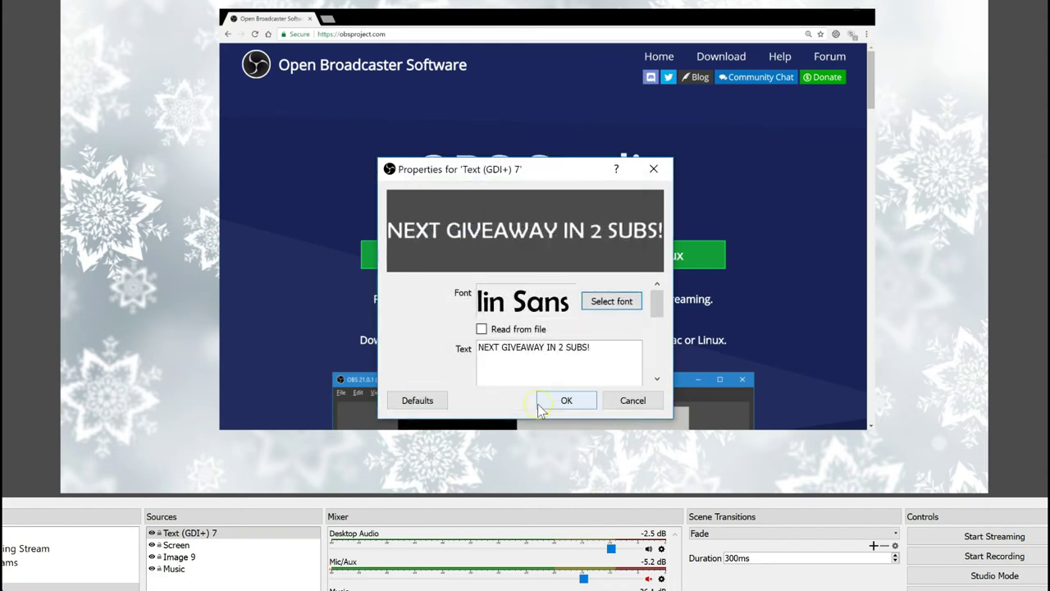
Move and resize the giveaway text to span the bottom edge of the Chrome capture.
left_click_drag(168, 78, 390, 420)
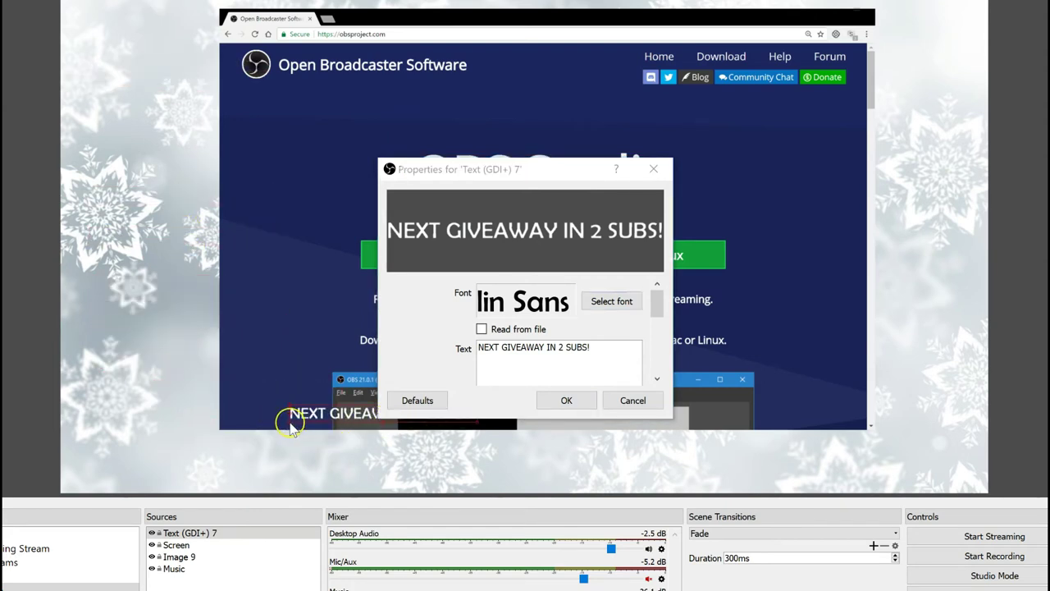
left_click_drag(289, 423, 346, 423)
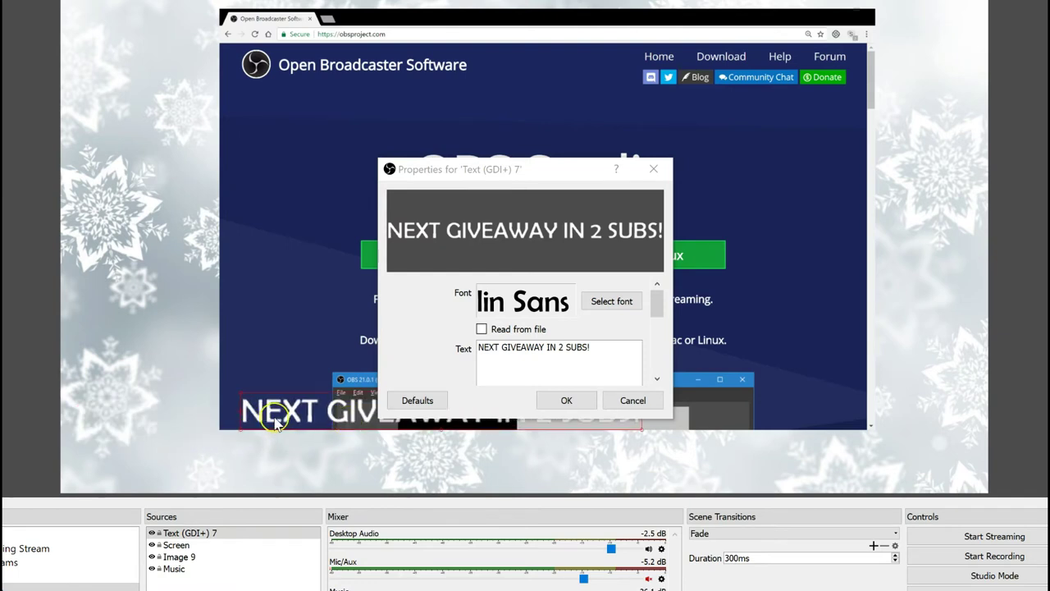
left_click_drag(276, 420, 322, 421)
left_click(602, 348)
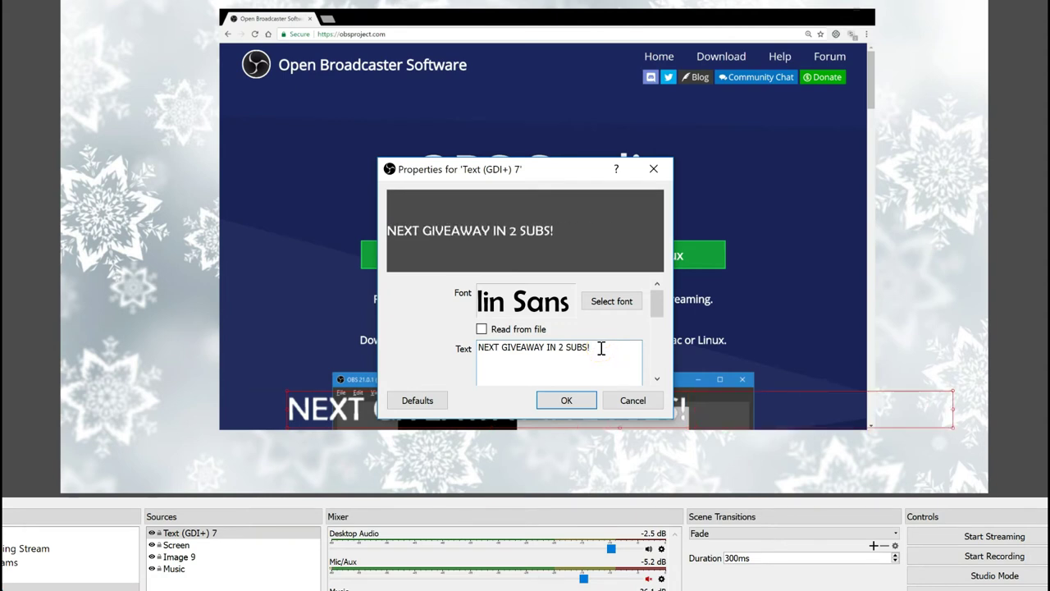
left_click(566, 401)
left_click_drag(599, 410, 535, 403)
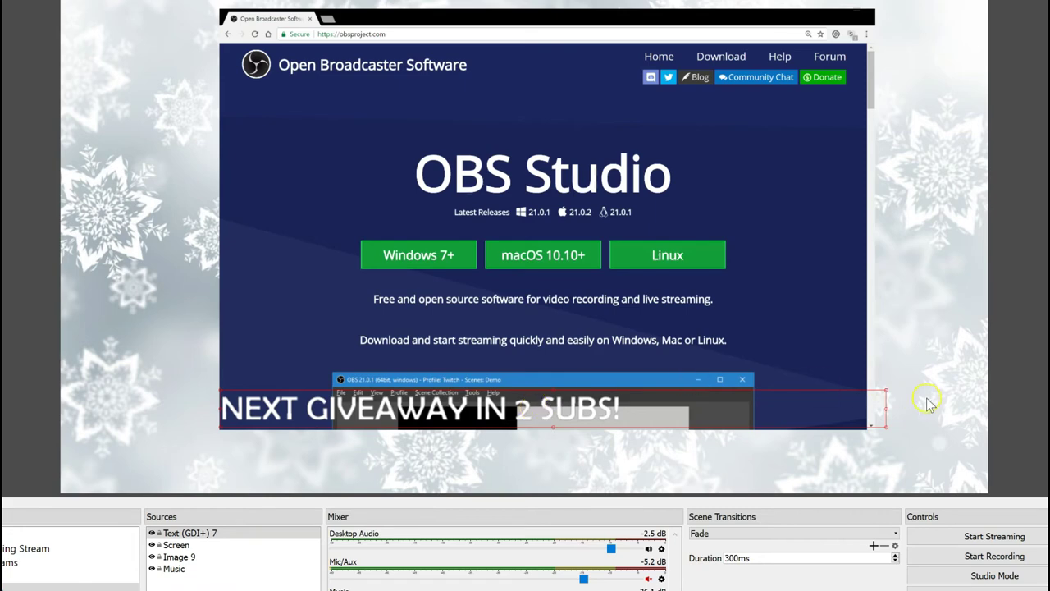
left_click_drag(888, 410, 872, 410)
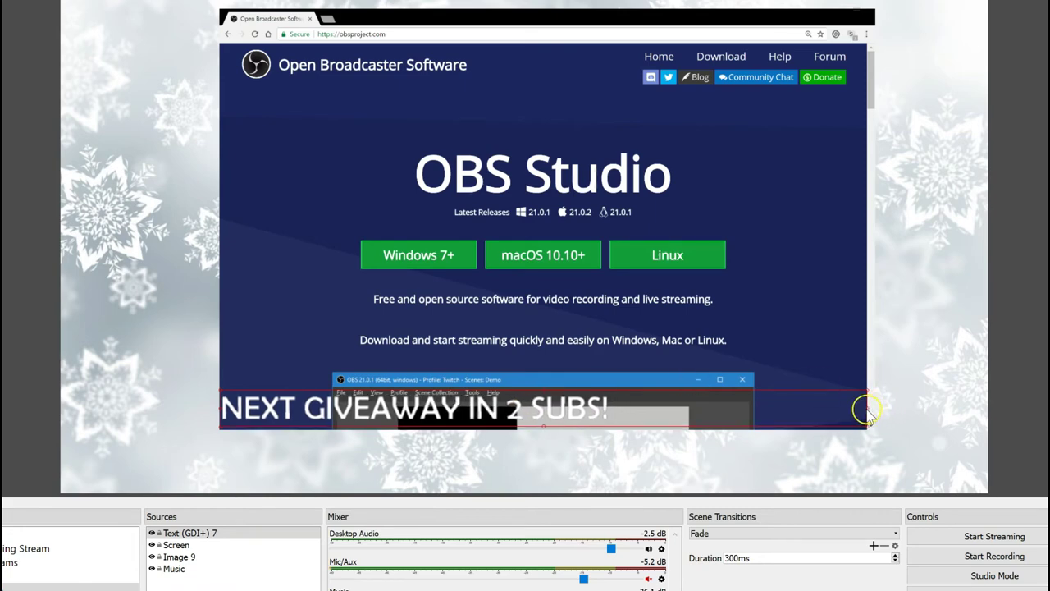
Change the giveaway text colour to cyan (#00ffff) in its properties.
right_click(488, 401)
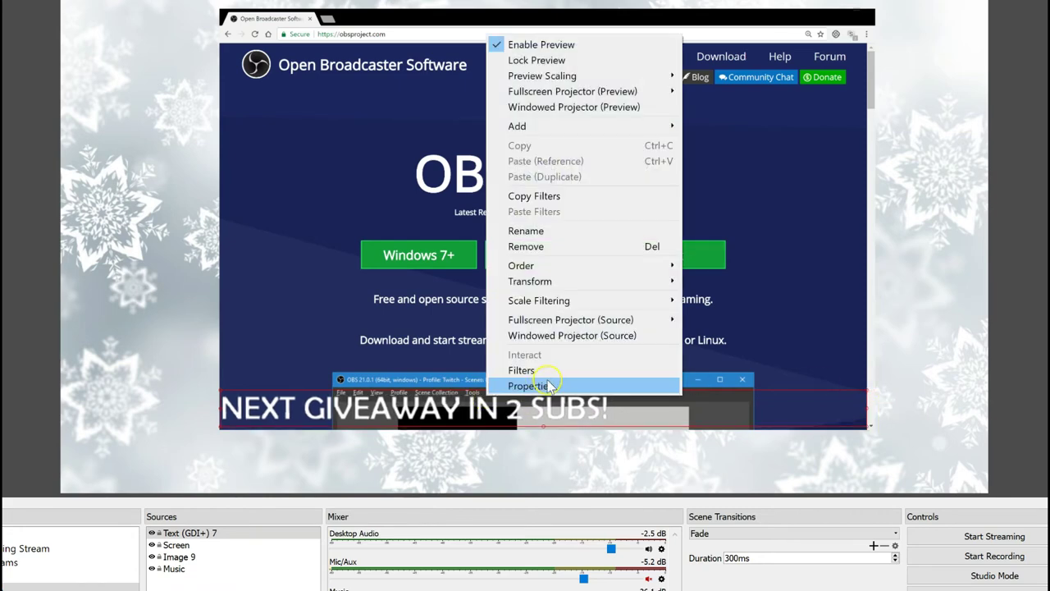
left_click(525, 382)
scroll(633, 366, "down", 3)
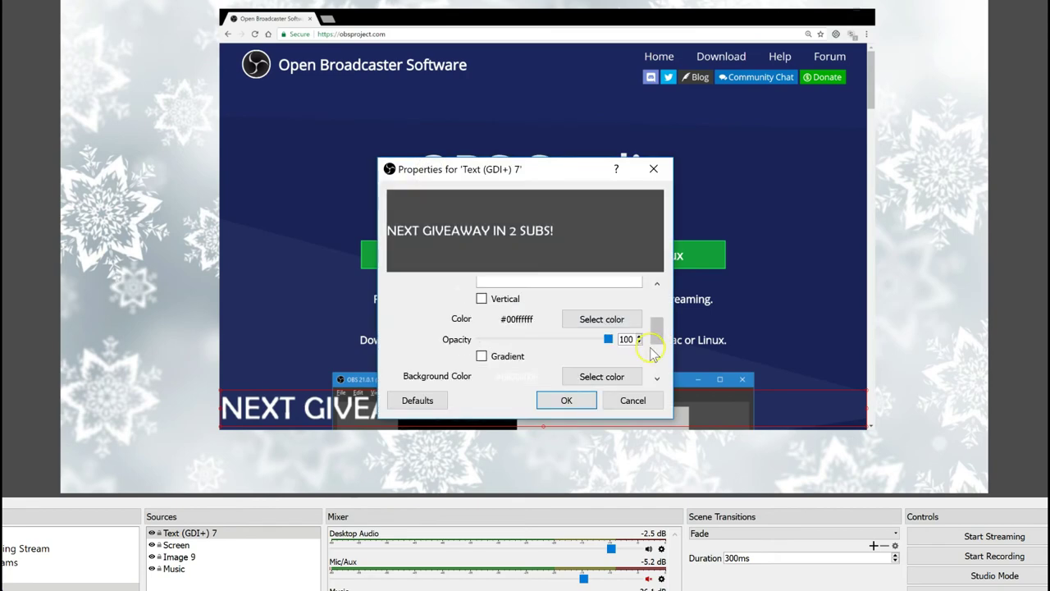
left_click(599, 319)
left_click(474, 237)
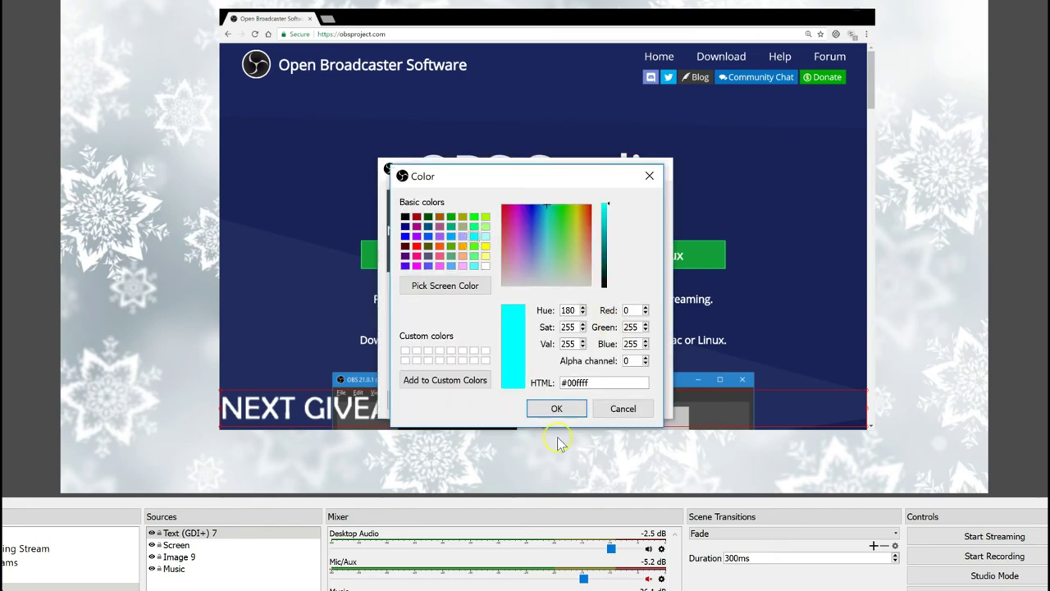
left_click(550, 410)
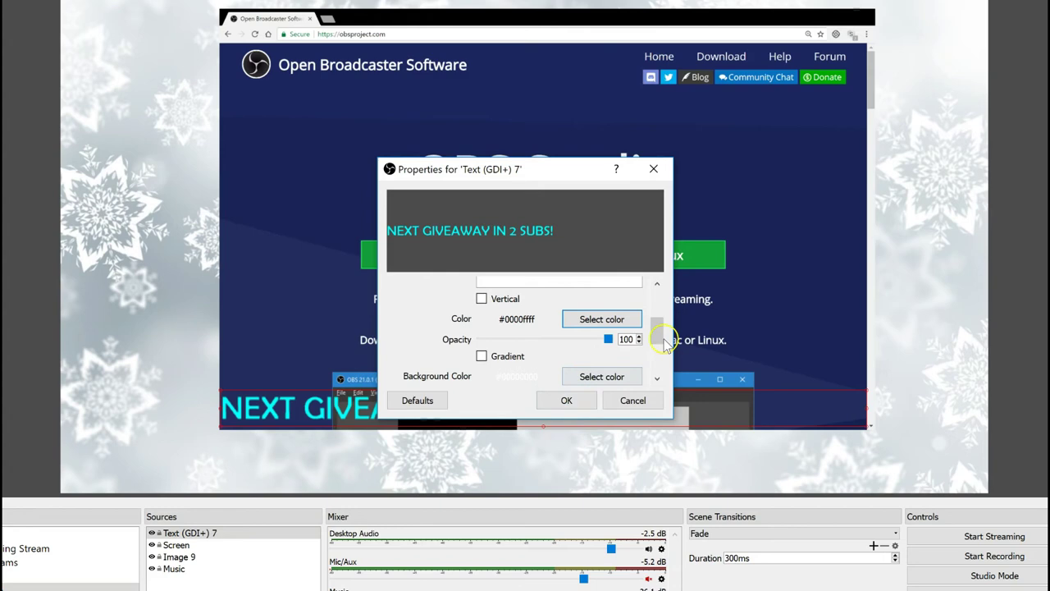
left_click(566, 403)
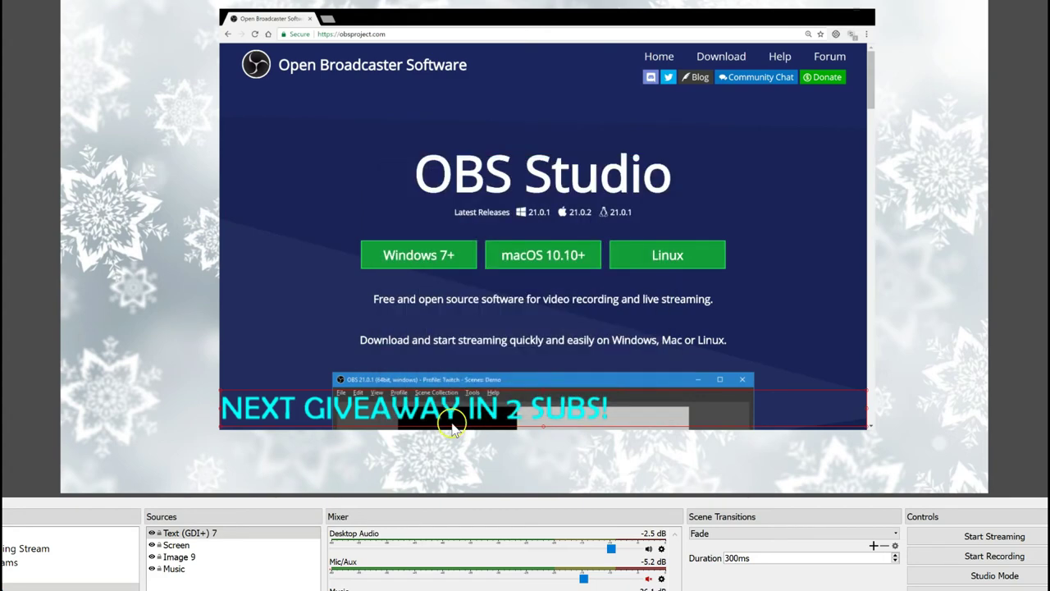
right_click(452, 423)
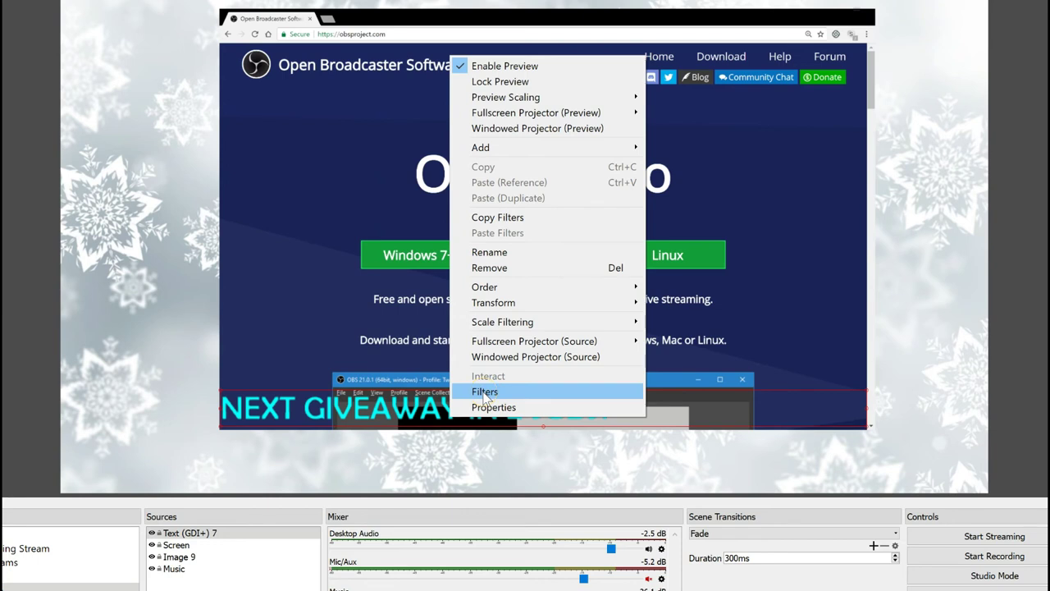
Add Crop/Pad and Scroll filters to the giveaway text source.
left_click(485, 394)
left_click(362, 435)
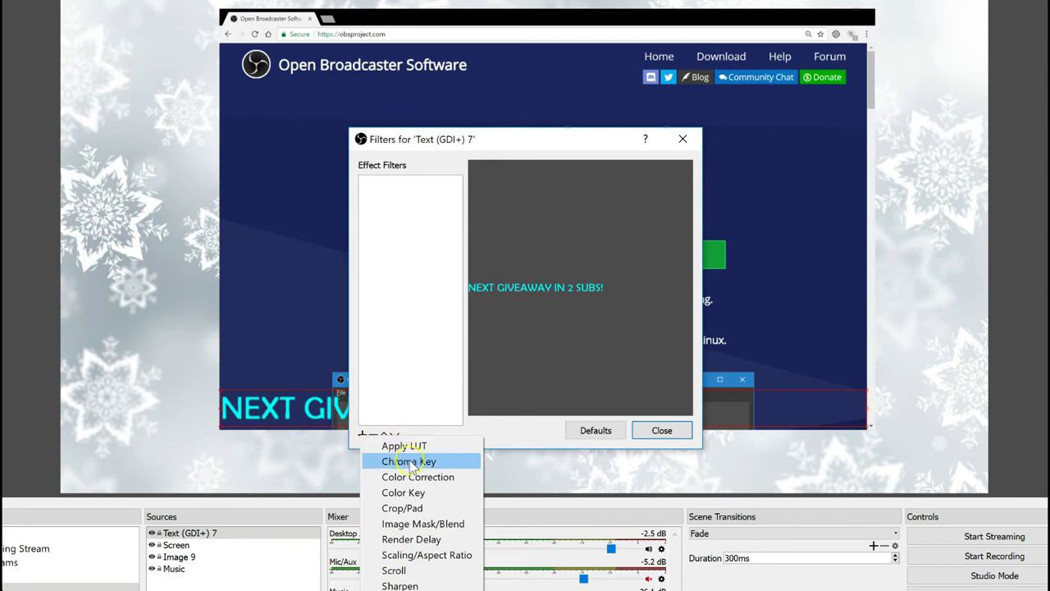
left_click(404, 508)
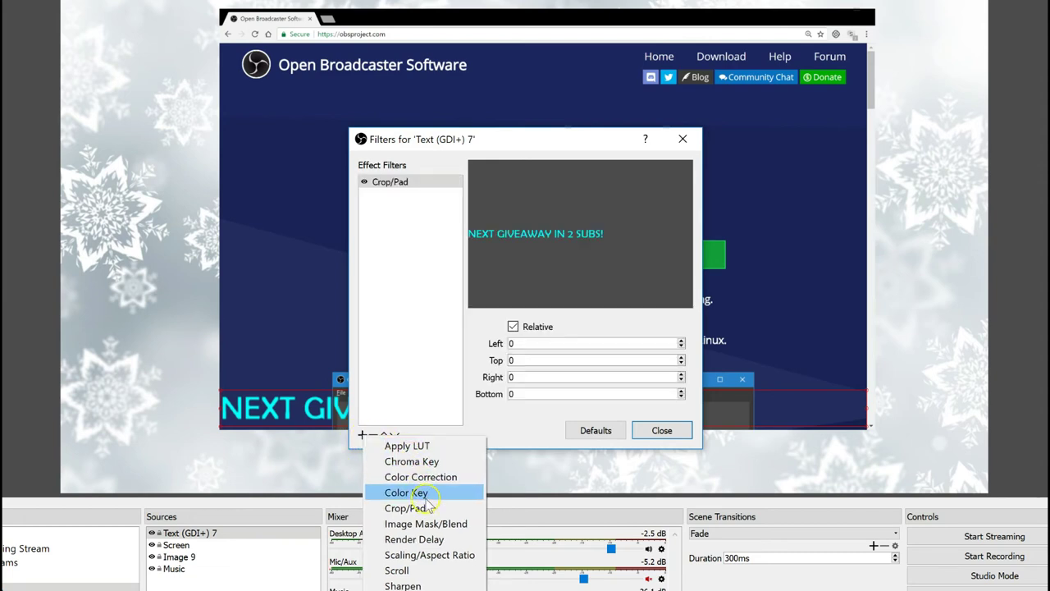
left_click(401, 571)
left_click(495, 324)
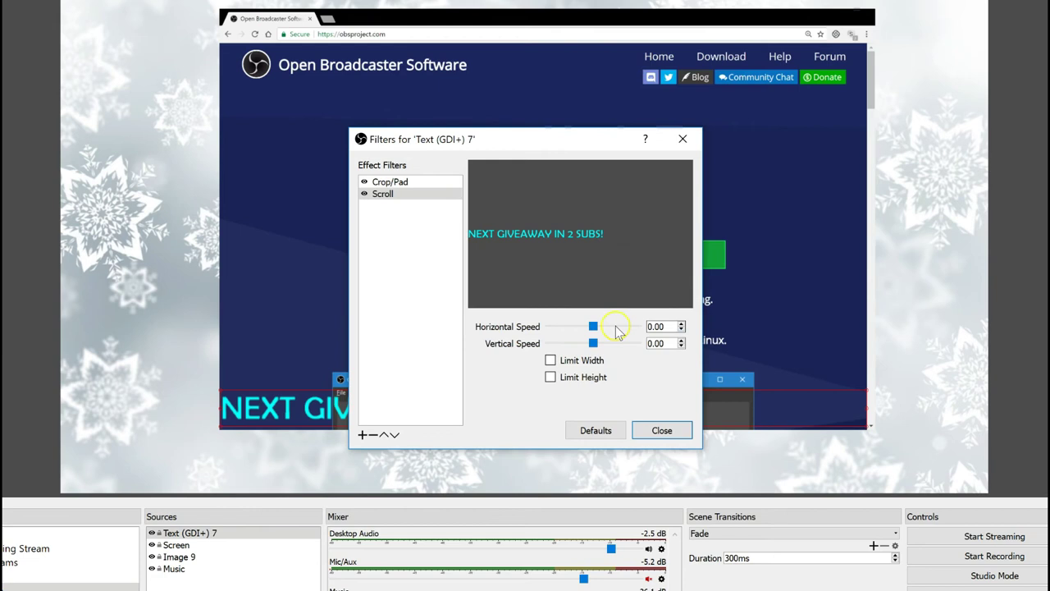
Set the Scroll filter to vertical speed 0 and horizontal speed 129, then close Filters.
mouse_move(594, 327)
left_mouse_down()
mouse_move(594, 345)
mouse_move(586, 326)
mouse_move(573, 326)
mouse_move(608, 329)
mouse_move(598, 327)
left_mouse_up()
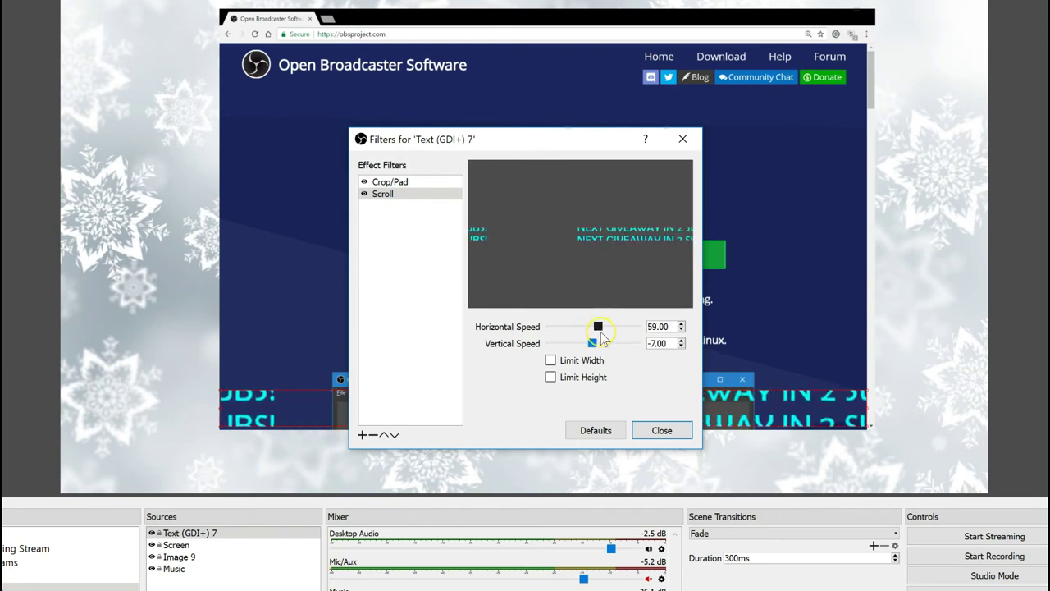
left_click(681, 344)
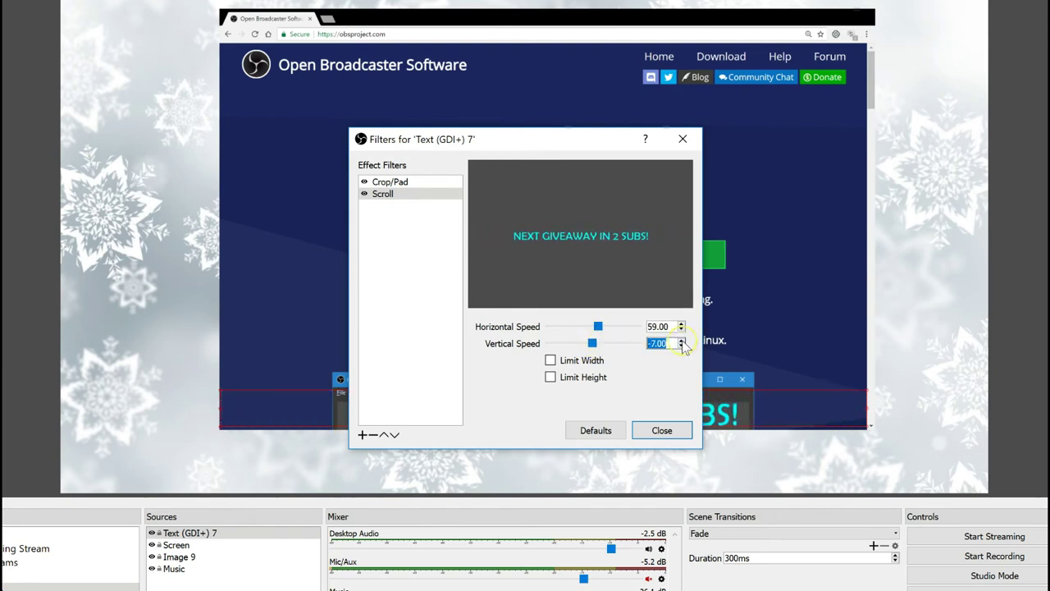
scroll(682, 345, "up", 7)
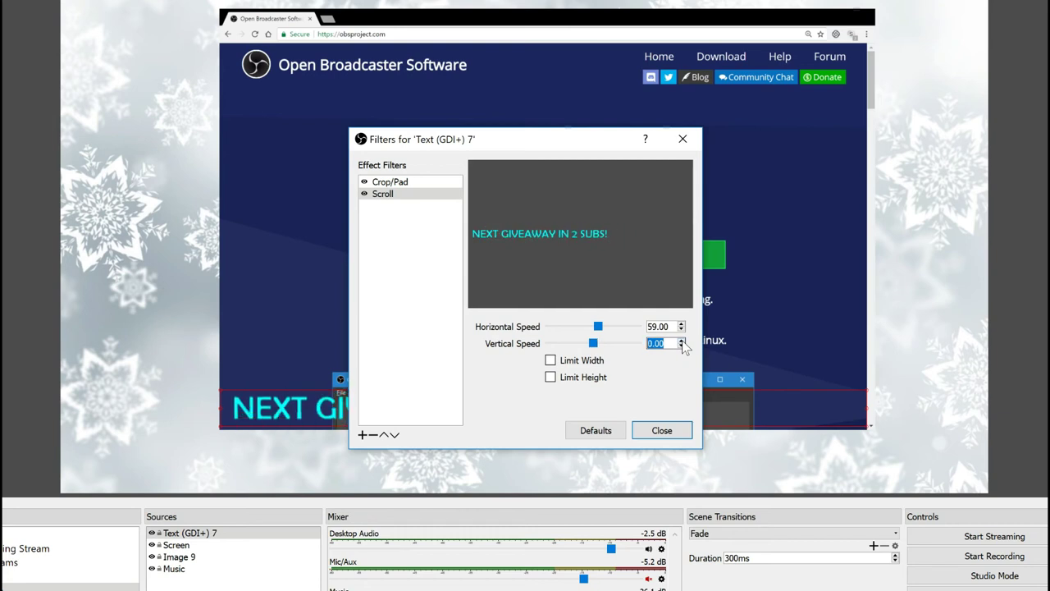
left_click_drag(598, 326, 606, 329)
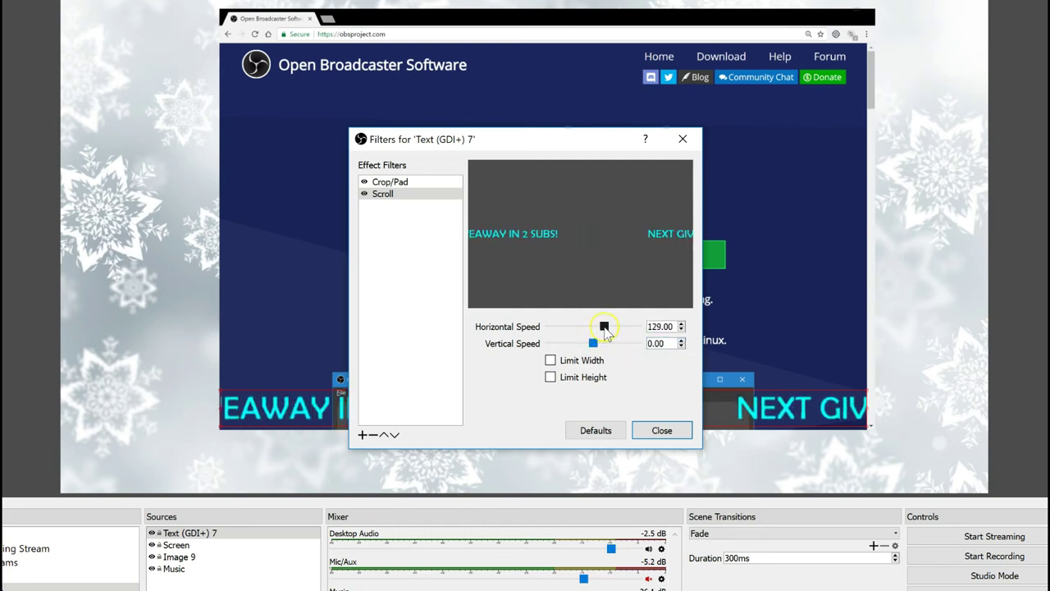
left_click(656, 430)
key("Down")
key("Down")
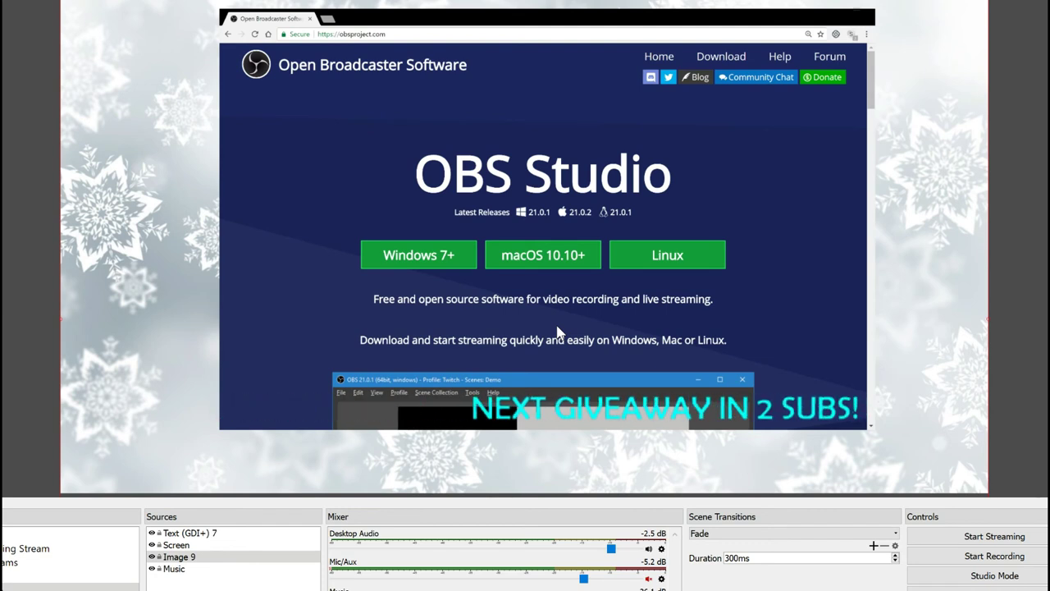
left_click(715, 423)
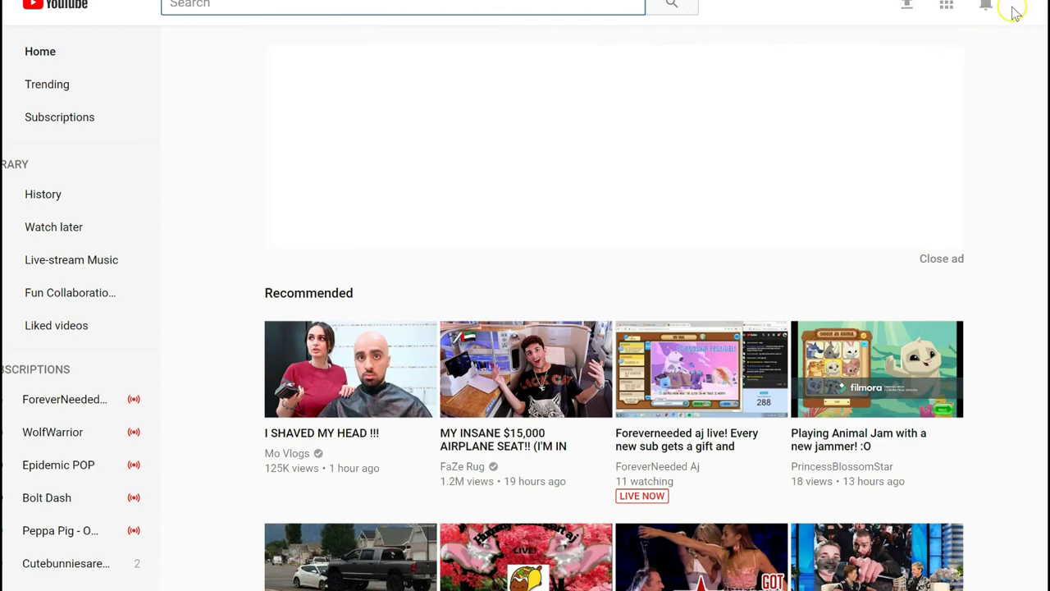
Go from the account menu to Creator Studio's Live Streaming dashboard for the offline giveaway stream.
left_click(1027, 11)
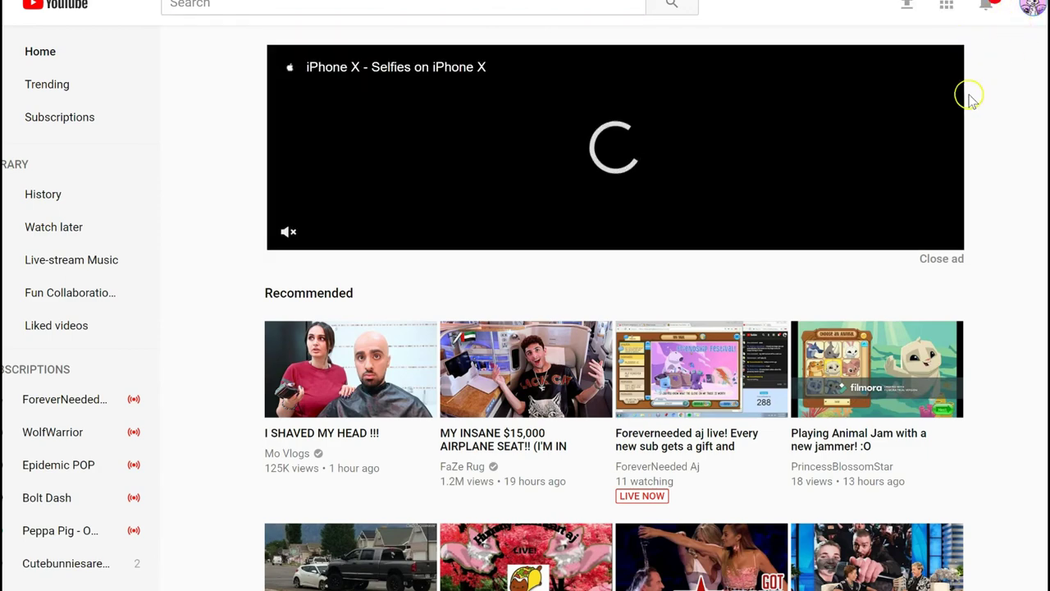
left_click(930, 138)
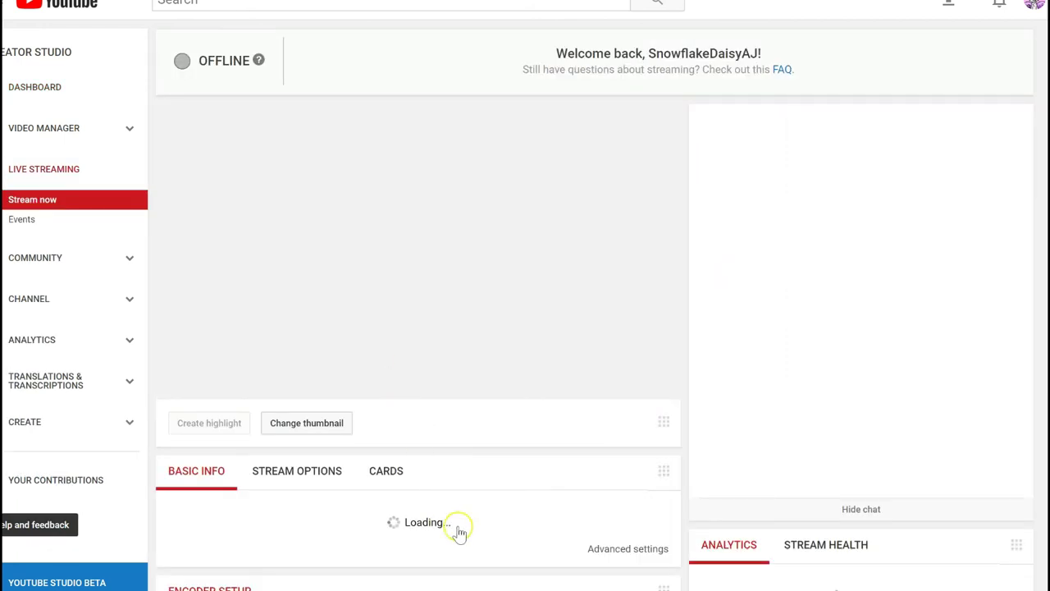
scroll(461, 531, "down", 1)
scroll(460, 532, "up", 1)
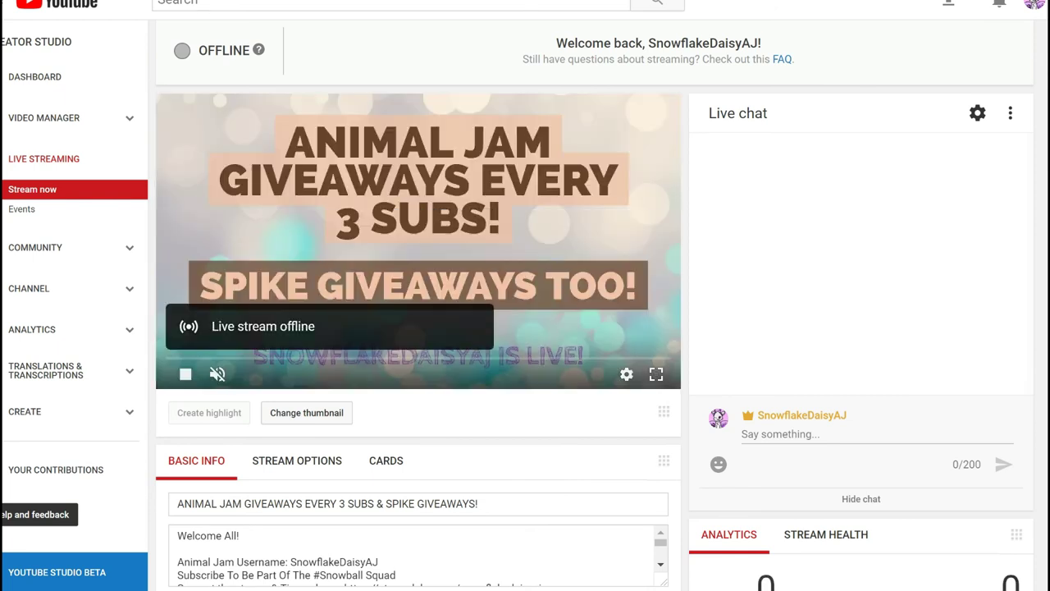
key("alt+Tab")
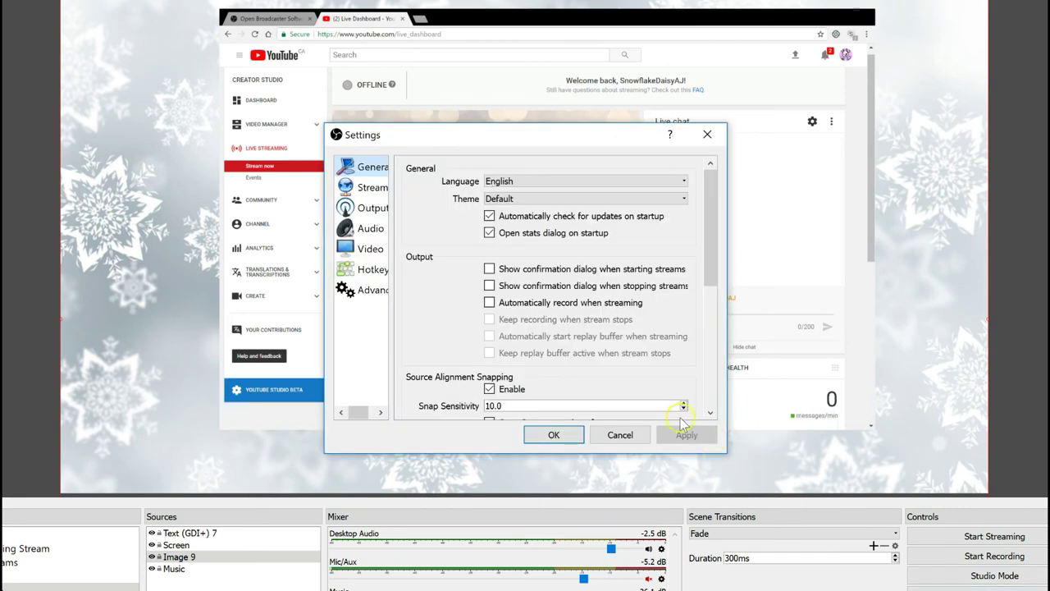
Set OBS streaming to Custom Streaming Server at rtmp://a.rtmp.youtube.com/live2 with the stream key, and save.
left_click(369, 187)
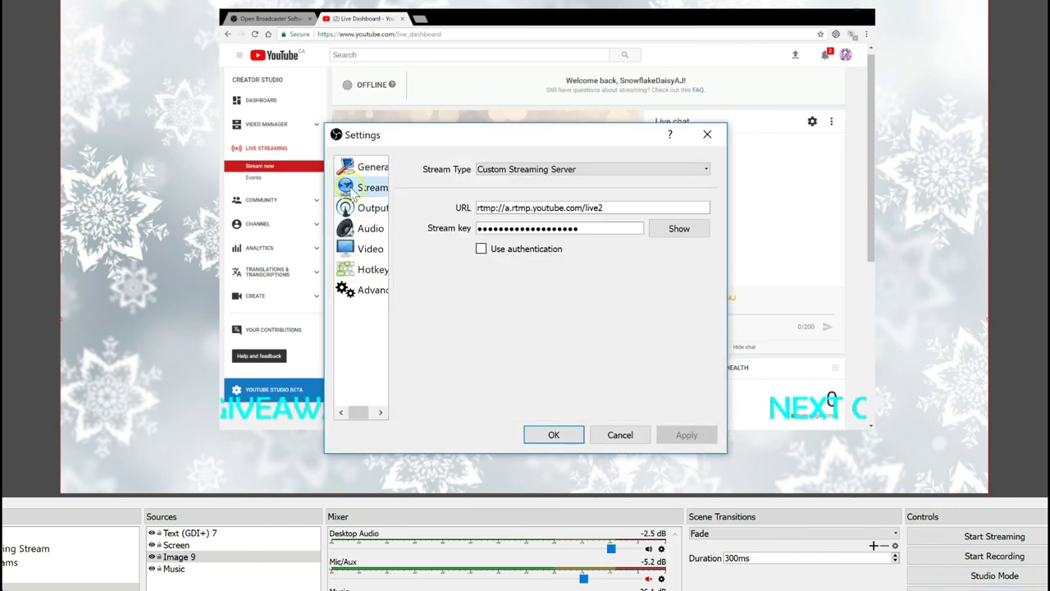
left_click(501, 172)
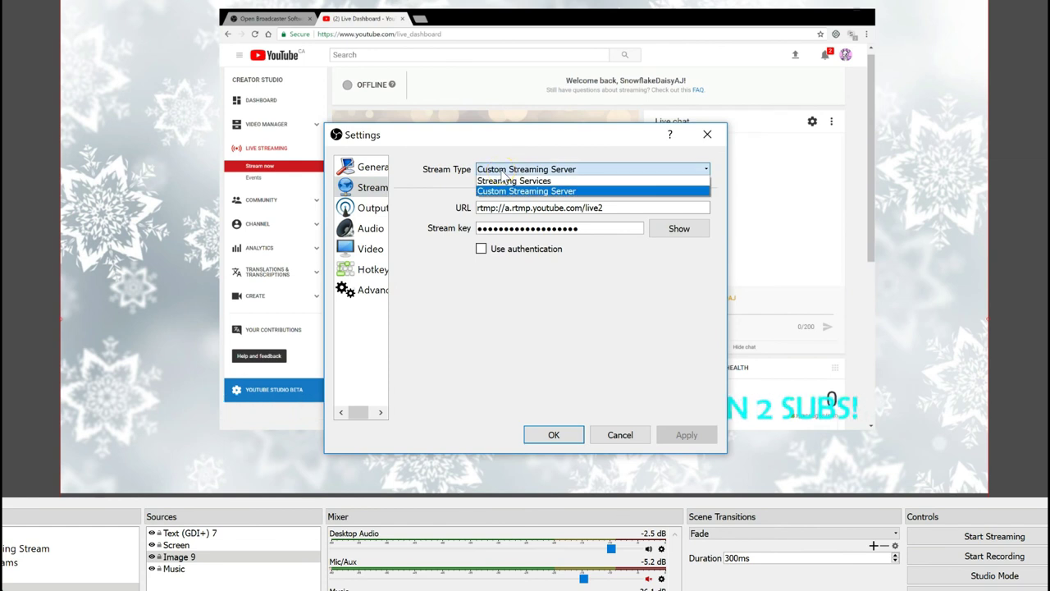
left_click(503, 170)
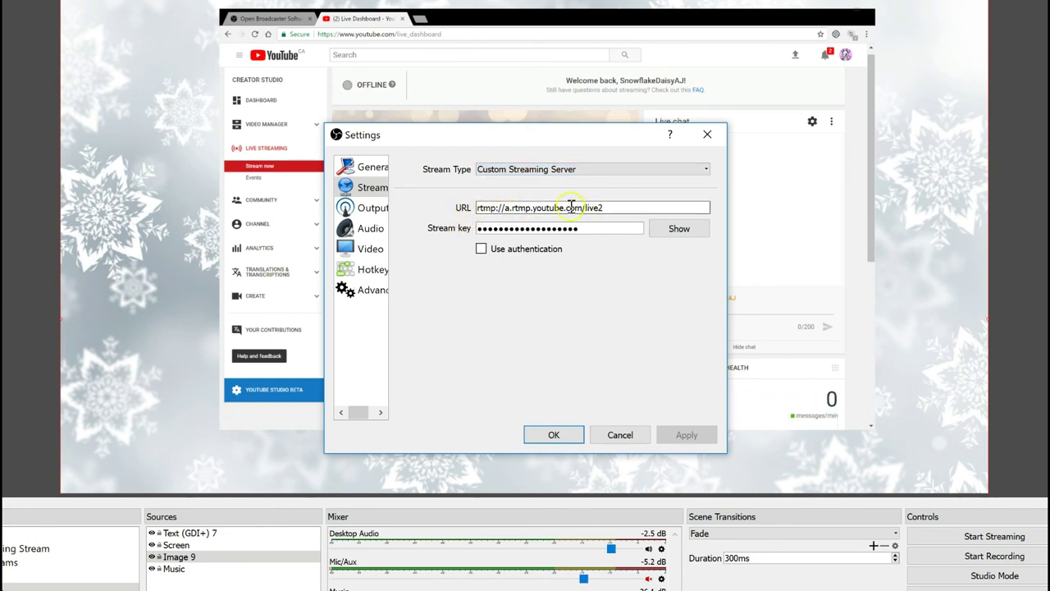
left_click(550, 435)
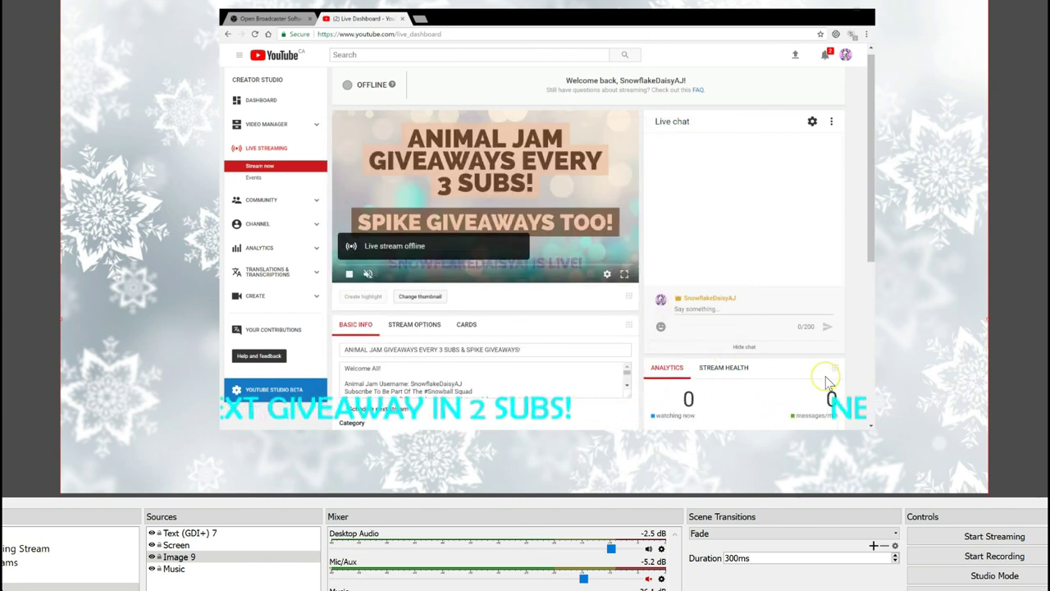